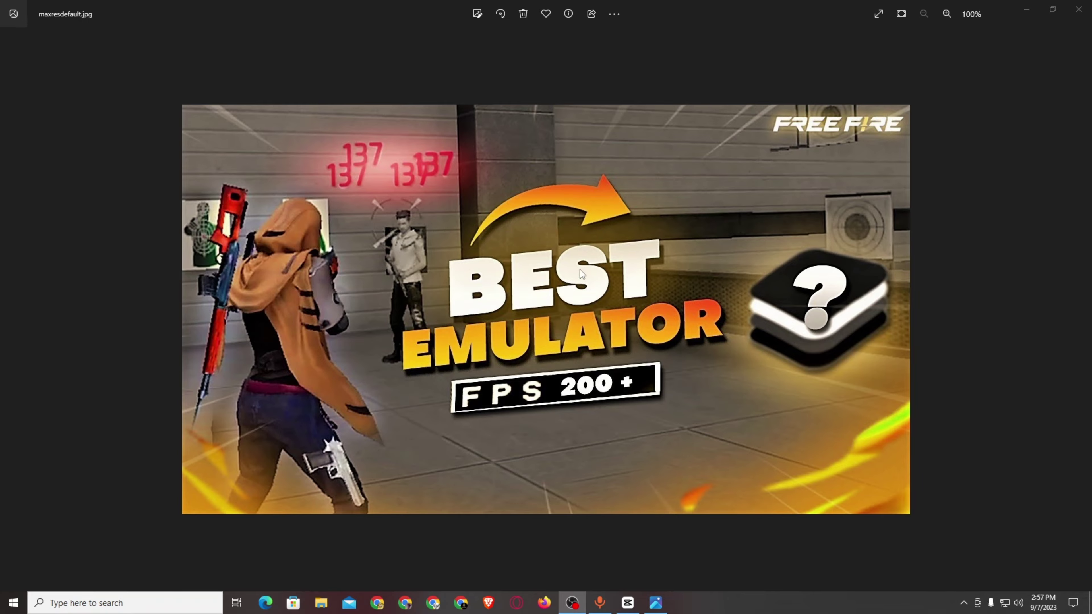
# Zoom in and out on the Best Emulator FPS 200+ thumbnail in Photos, then restore and re-maximize the window.
pyautogui.scroll(3, 580, 270)
pyautogui.scroll(-2, 655, 262)
pyautogui.scroll(-1, 654, 263)
pyautogui.scroll(2, 473, 203)
pyautogui.scroll(-2, 602, 215)
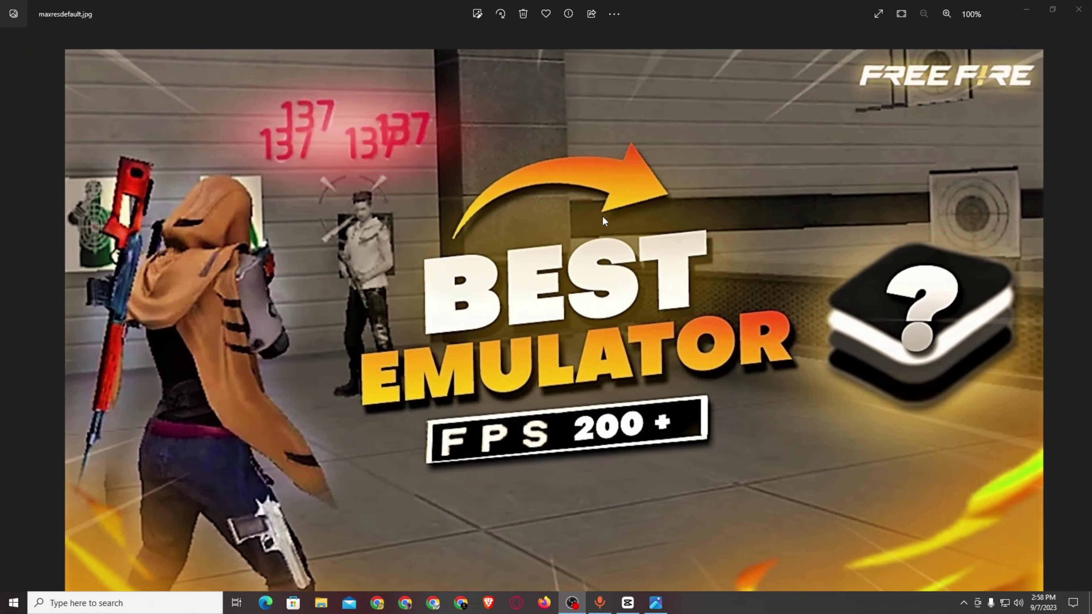
pyautogui.scroll(2, 559, 215)
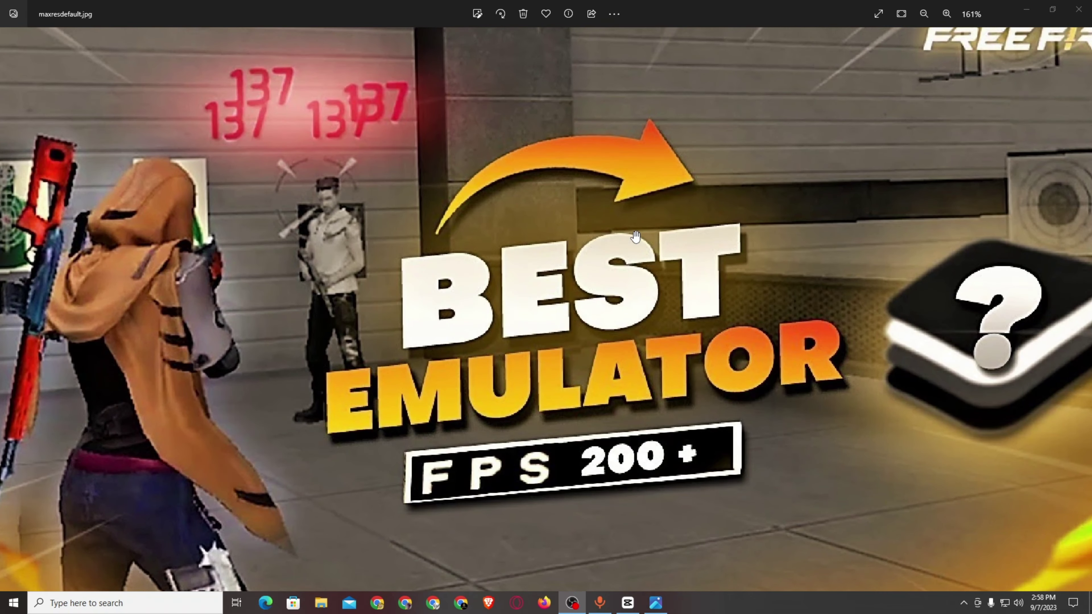
pyautogui.scroll(-2, 635, 232)
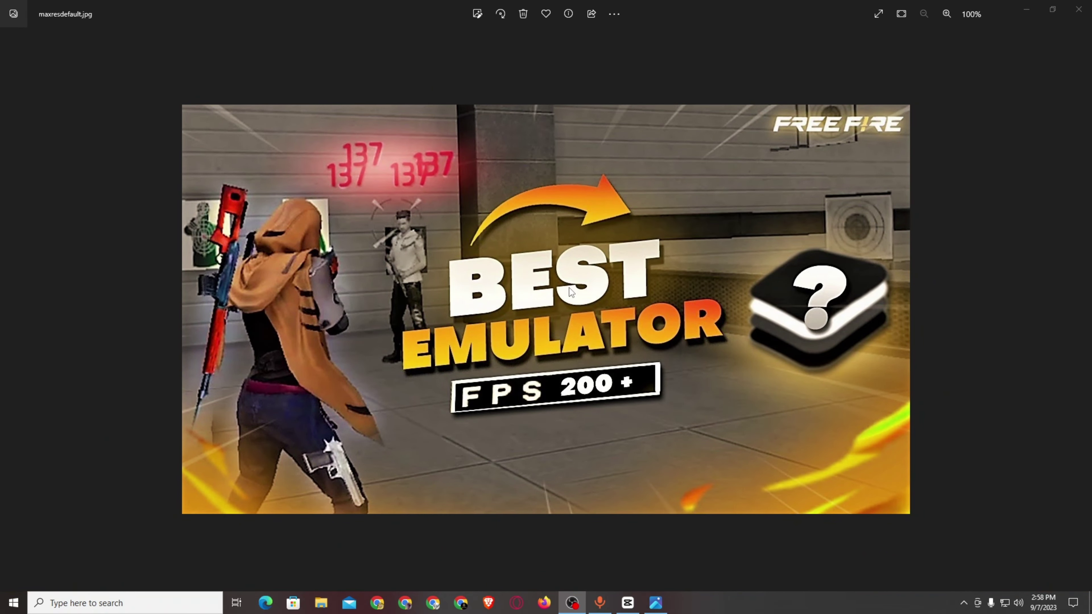
pyautogui.scroll(3, 571, 292)
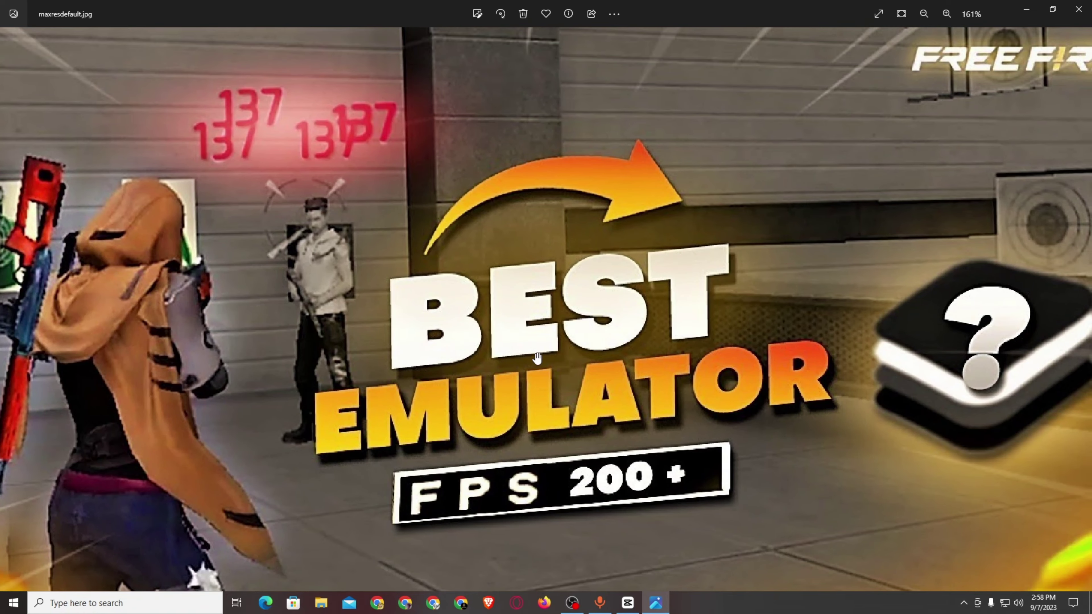
pyautogui.scroll(-3, 537, 357)
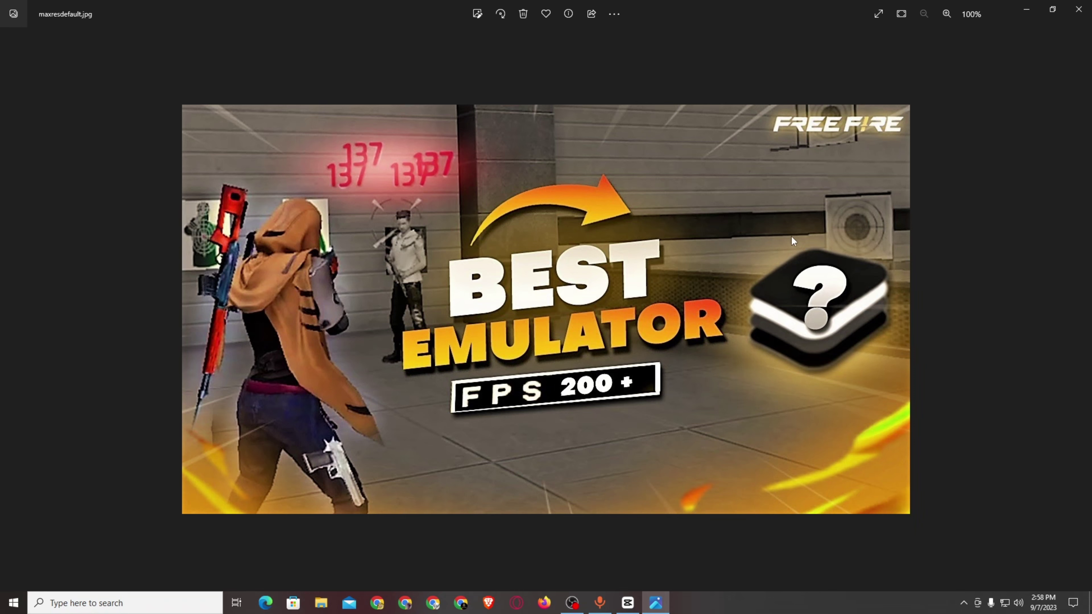
pyautogui.hotkey('alt', 'Tab')
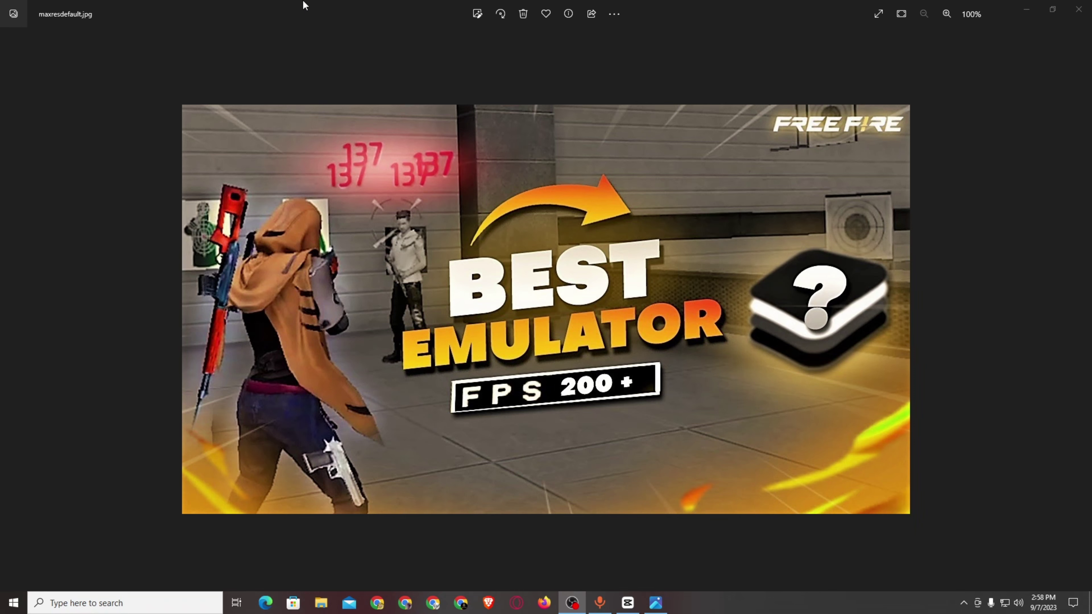
pyautogui.moveTo(305, 3)
pyautogui.mouseDown()
pyautogui.moveTo(305, 39)
pyautogui.moveTo(316, 5)
pyautogui.mouseUp()
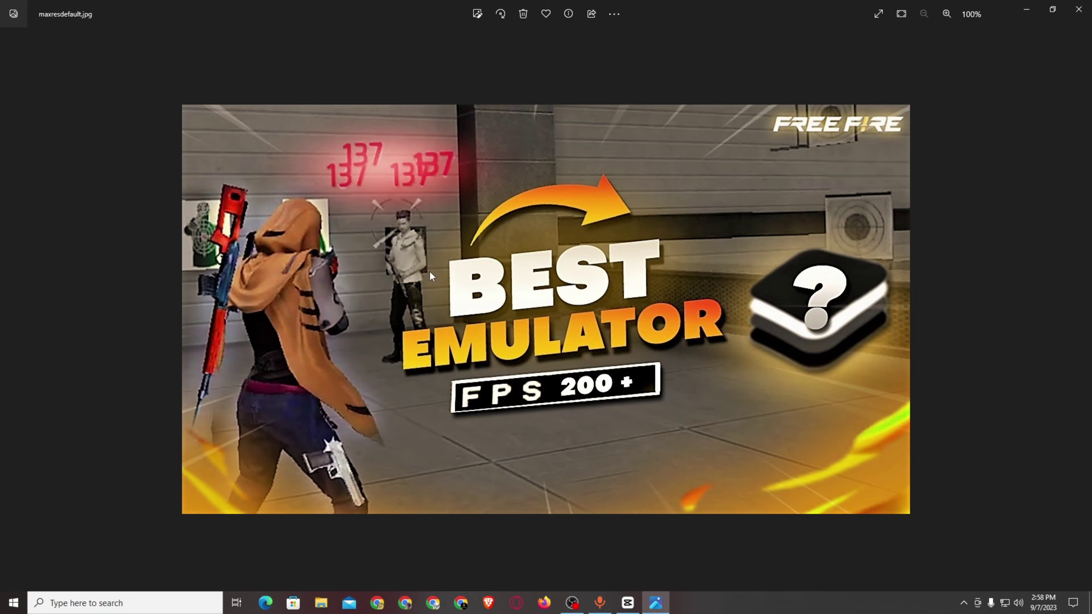
# Close the photo viewer and refresh the desktop several times.
pyautogui.click(1079, 9)
pyautogui.rightClick(497, 320)
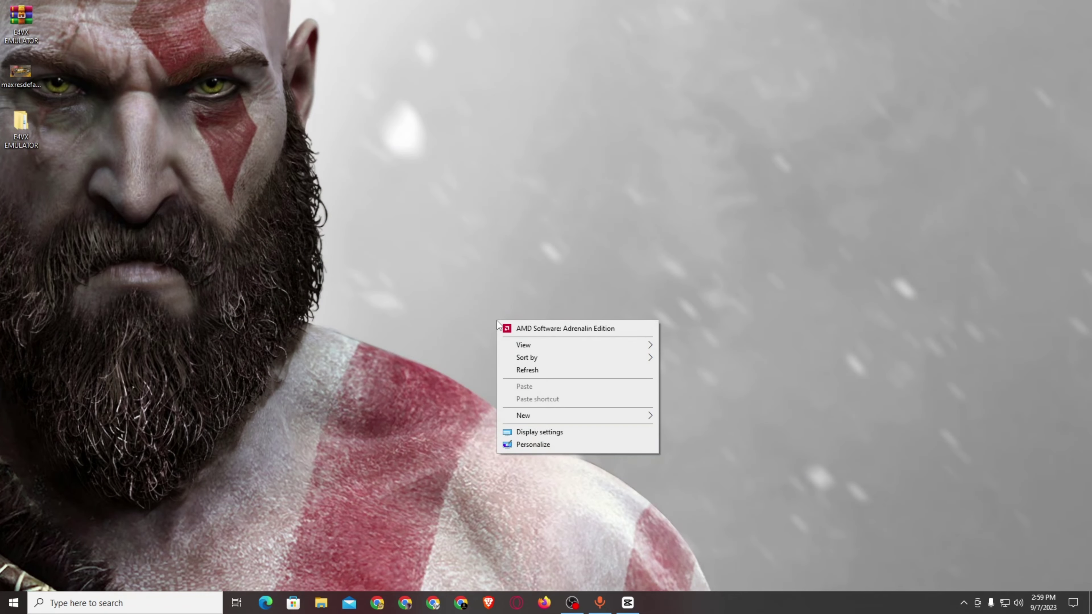
pyautogui.click(532, 374)
pyautogui.rightClick(499, 357)
pyautogui.click(528, 406)
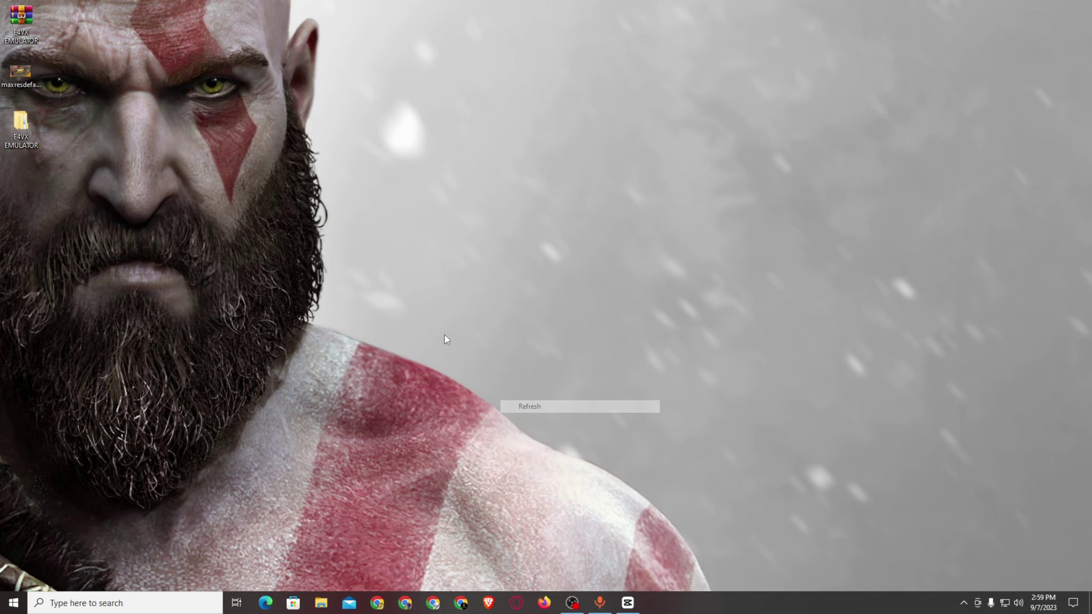
pyautogui.rightClick(444, 335)
pyautogui.click(480, 386)
pyautogui.rightClick(447, 365)
pyautogui.click(473, 416)
pyautogui.rightClick(455, 391)
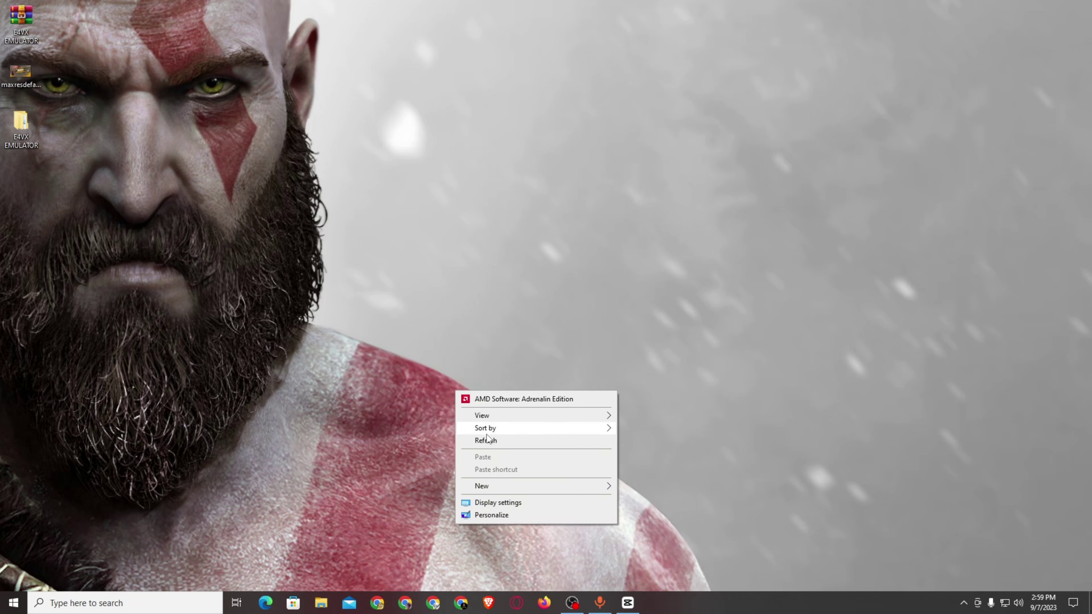
pyautogui.click(477, 440)
pyautogui.rightClick(445, 390)
pyautogui.click(488, 440)
pyautogui.rightClick(383, 395)
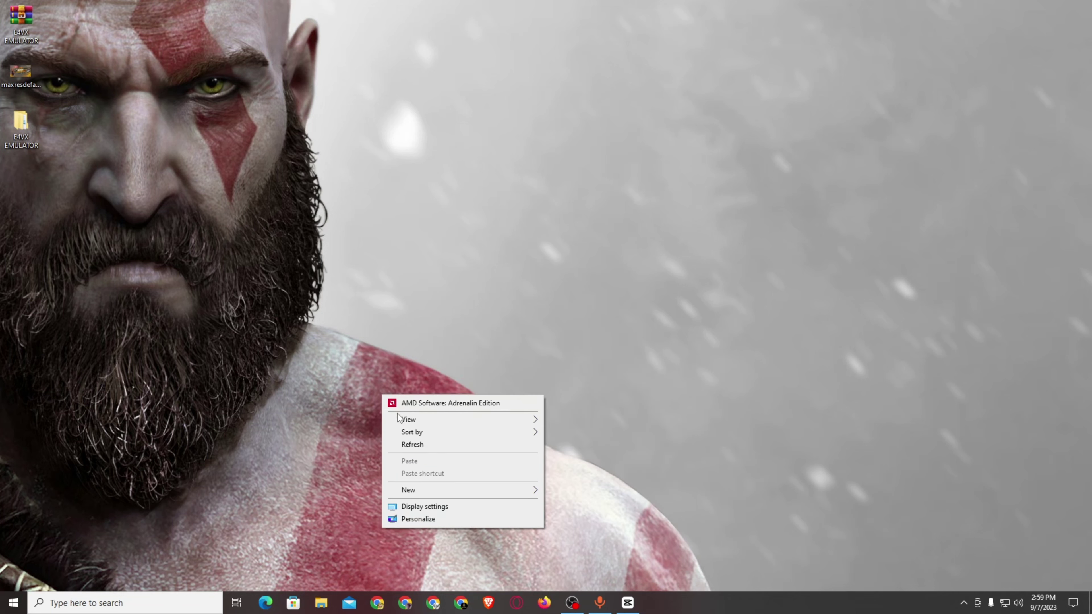
pyautogui.click(423, 444)
# Extract the E4VX EMULATOR archive onto the desktop, entering the archive password.
pyautogui.moveTo(24, 17); pyautogui.dragTo(553, 228)
pyautogui.moveTo(438, 156); pyautogui.dragTo(695, 373)
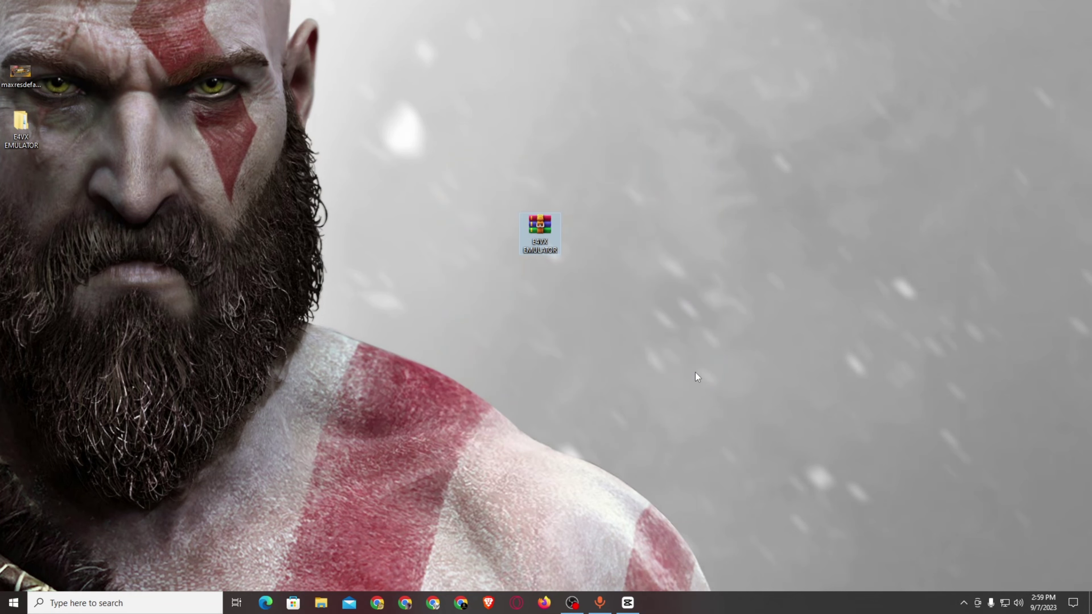
pyautogui.rightClick(539, 239)
pyautogui.click(558, 292)
pyautogui.write('12')
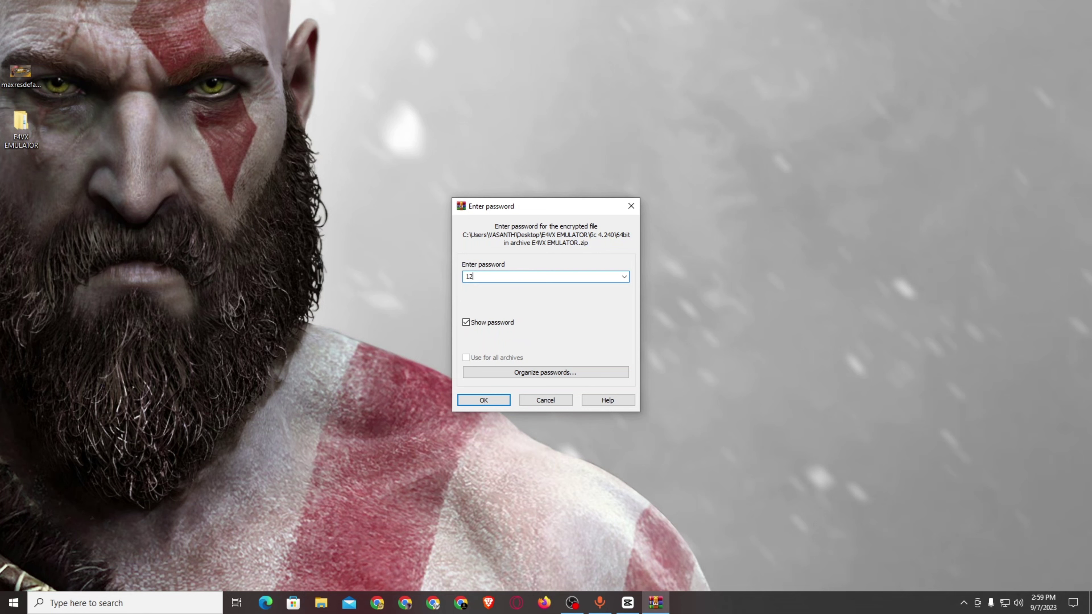
pyautogui.write('3')
pyautogui.click(501, 400)
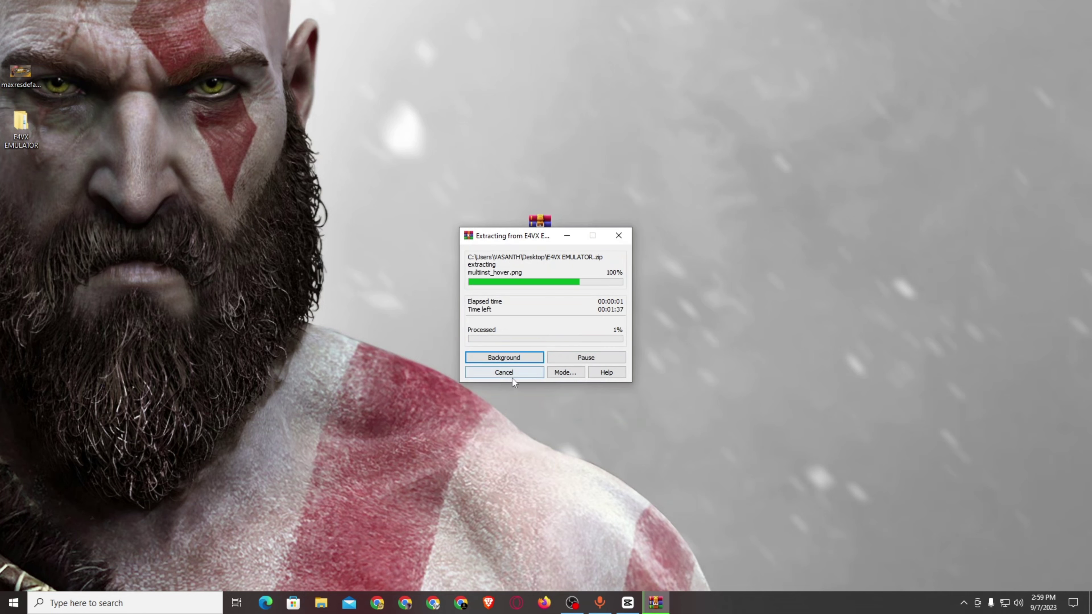
# Refresh the desktop, moving the archive top-left and the extracted E4VX EMULATOR folder mid-desktop.
pyautogui.rightClick(430, 280)
pyautogui.click(473, 333)
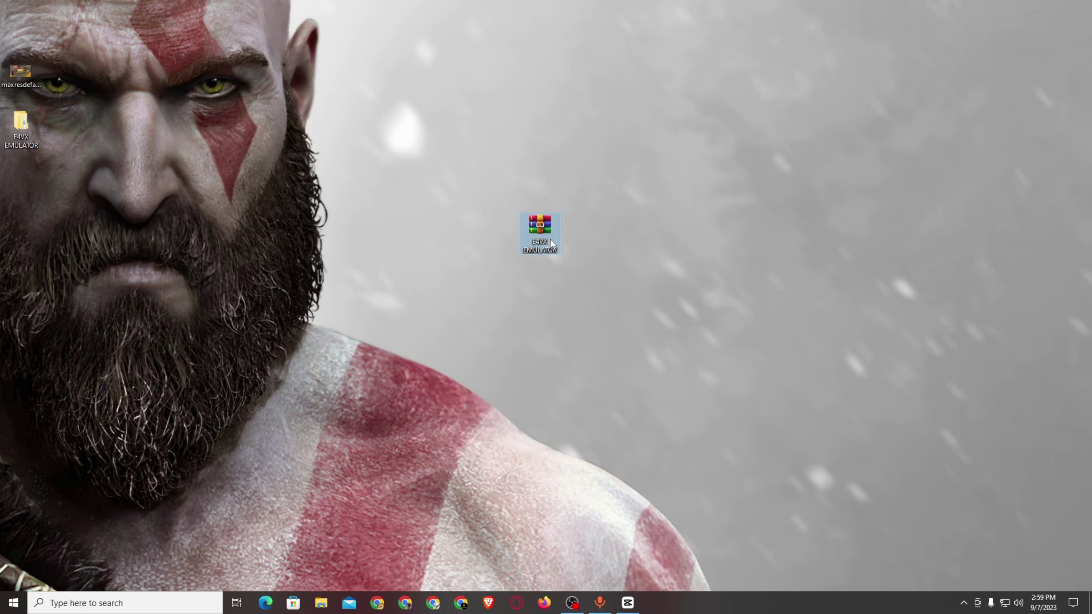
pyautogui.moveTo(540, 228); pyautogui.dragTo(34, 30)
pyautogui.moveTo(33, 112); pyautogui.dragTo(568, 210)
# Open E4VX EMULATOR, then 6c 4.240, and select all 32 items inside.
pyautogui.doubleClick(543, 238)
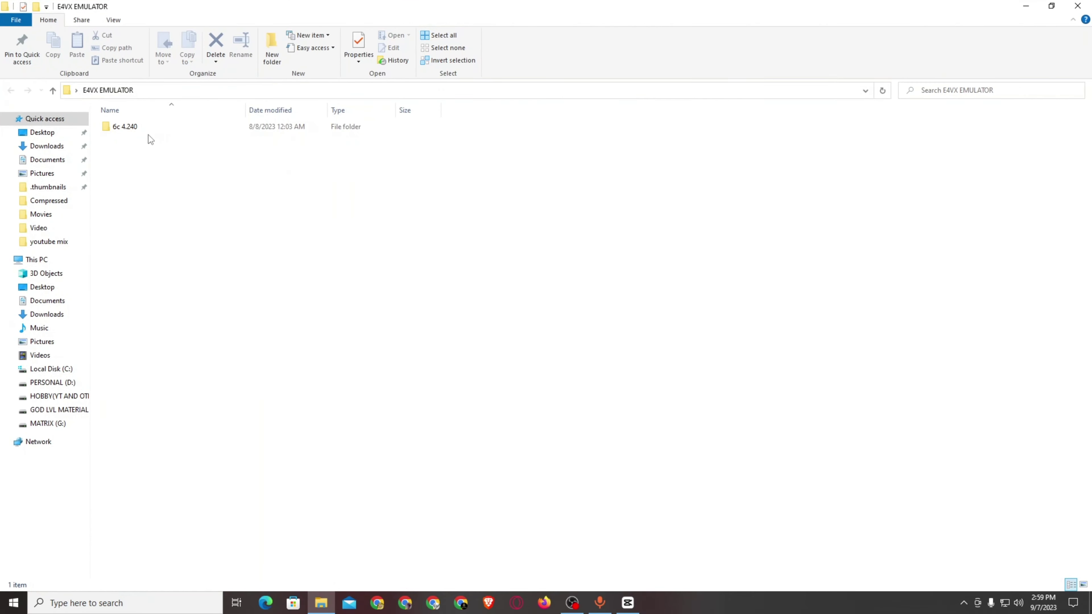
pyautogui.doubleClick(130, 128)
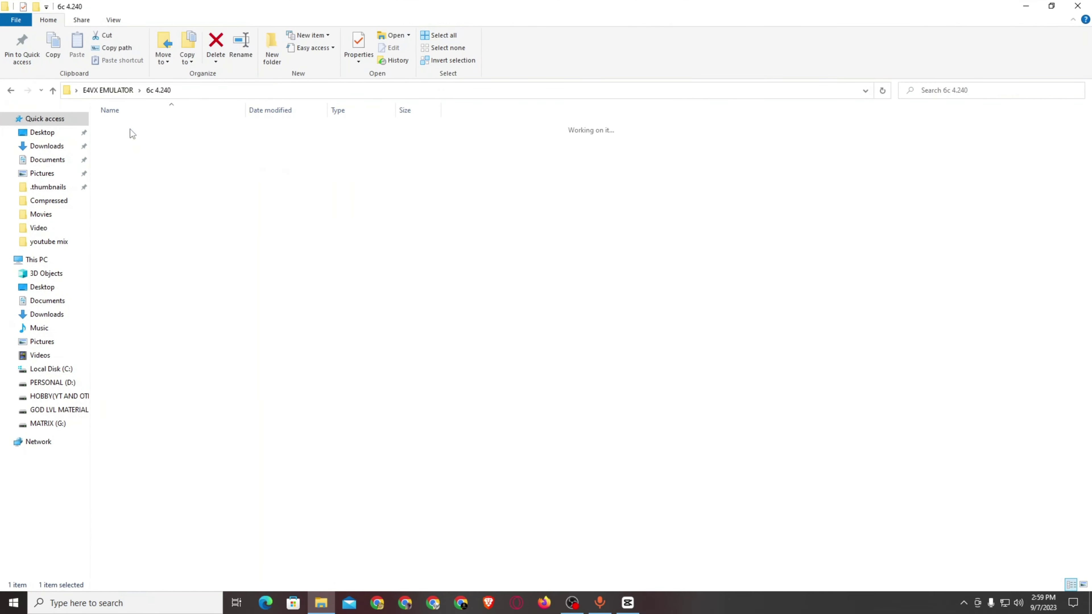
pyautogui.moveTo(136, 525); pyautogui.dragTo(135, 127)
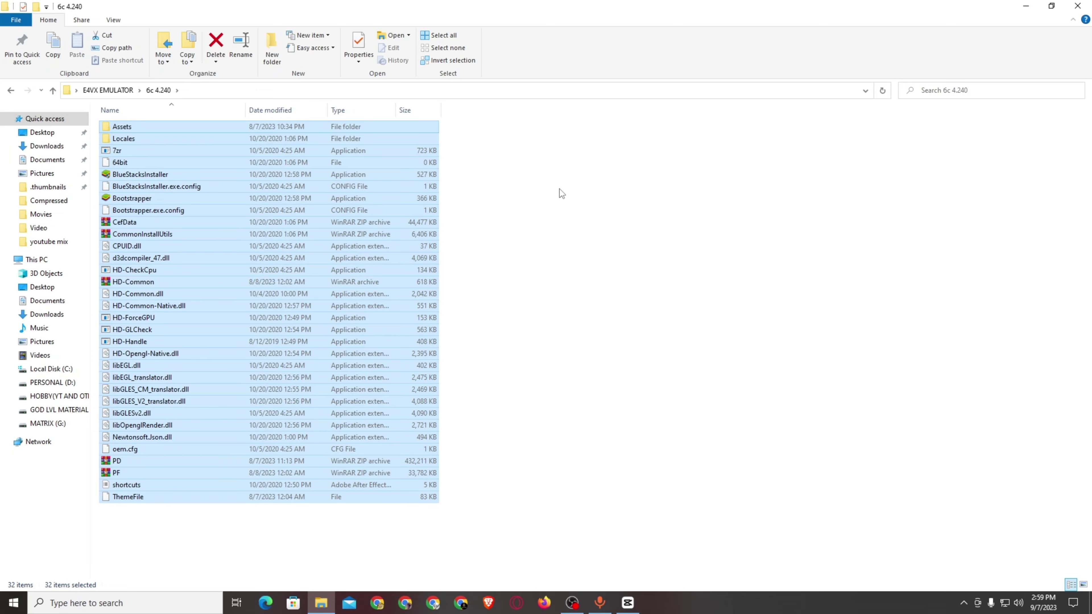
# Open the Assets folder and browse its icon images, selecting the bs symbol file.
pyautogui.doubleClick(134, 128)
pyautogui.scroll(-3, 701, 342)
pyautogui.scroll(-10, 701, 342)
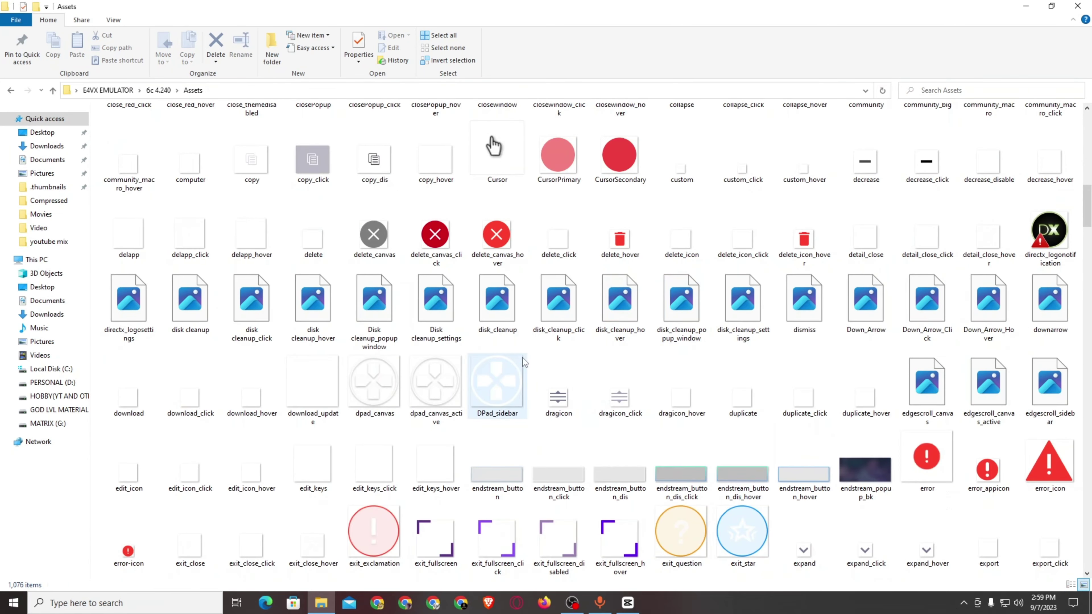
pyautogui.scroll(11, 537, 319)
pyautogui.scroll(-5, 378, 298)
pyautogui.scroll(5, 377, 301)
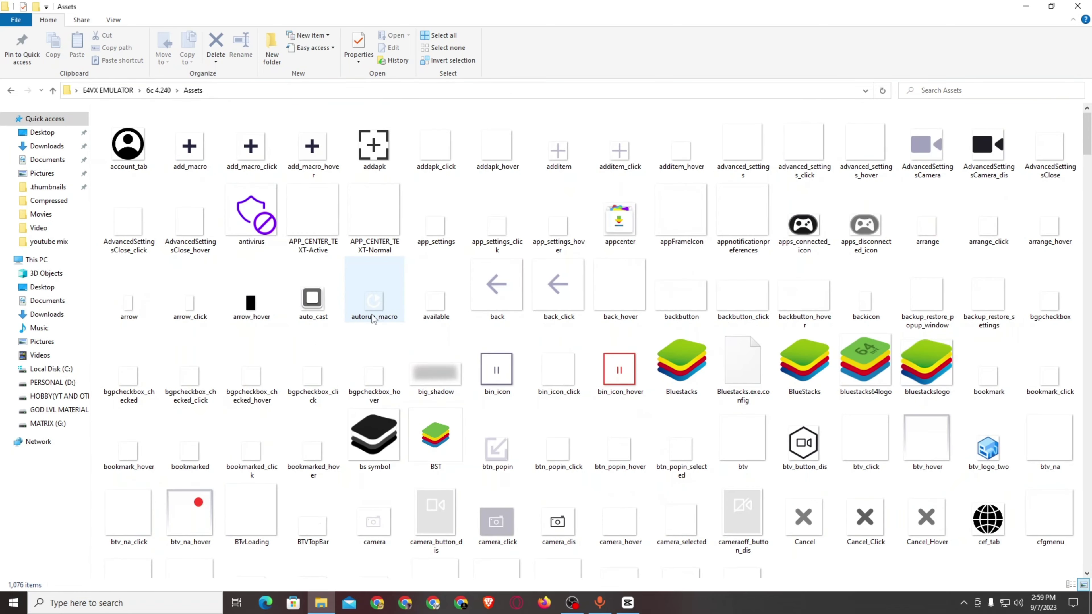
pyautogui.click(372, 428)
pyautogui.scroll(-3, 370, 436)
pyautogui.scroll(-15, 484, 356)
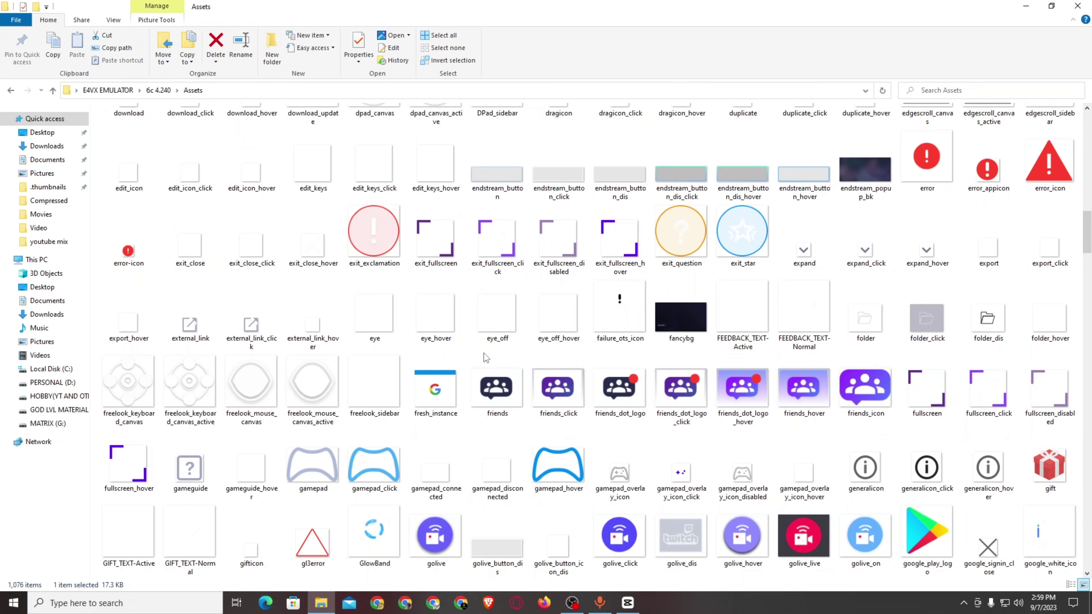
pyautogui.scroll(7, 483, 354)
# Check file types in Properties: checkbox_checked is .png, Mouse_cursor_MOBA is .cur.
pyautogui.rightClick(369, 151)
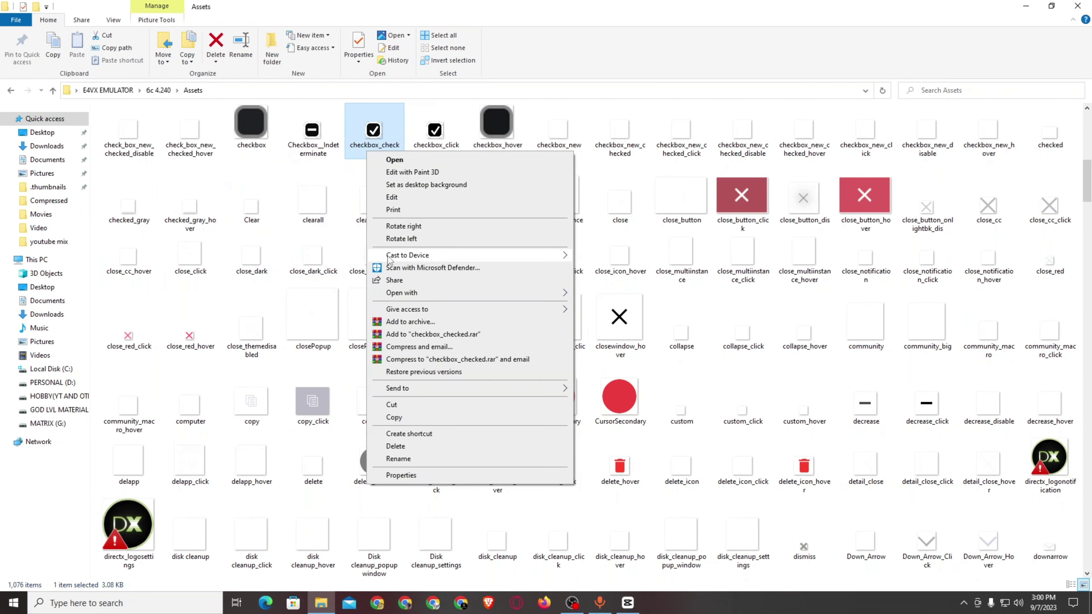
pyautogui.click(427, 476)
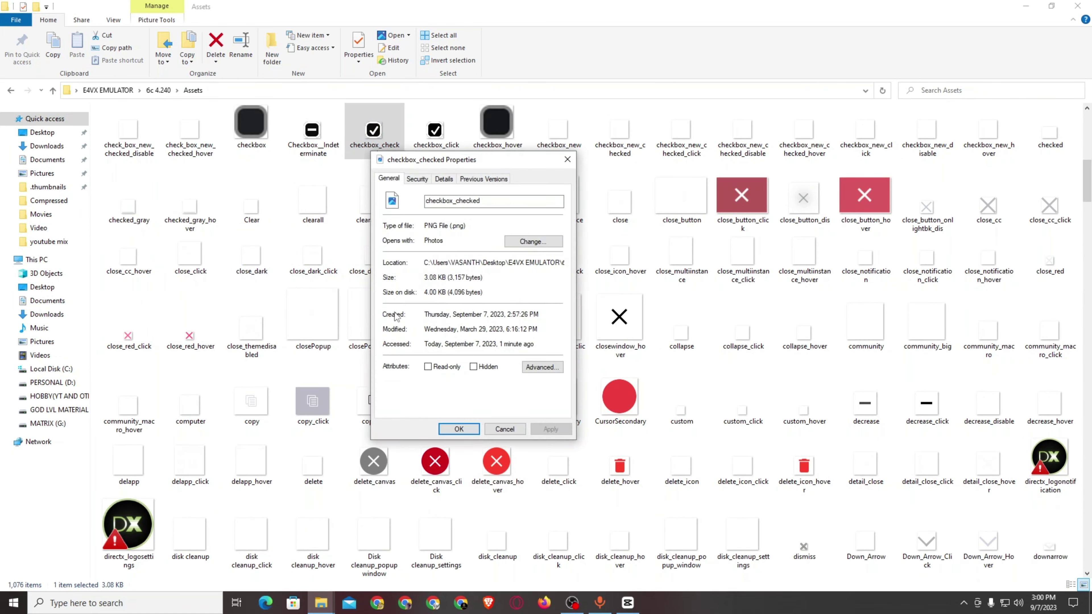
pyautogui.moveTo(452, 225); pyautogui.dragTo(473, 224)
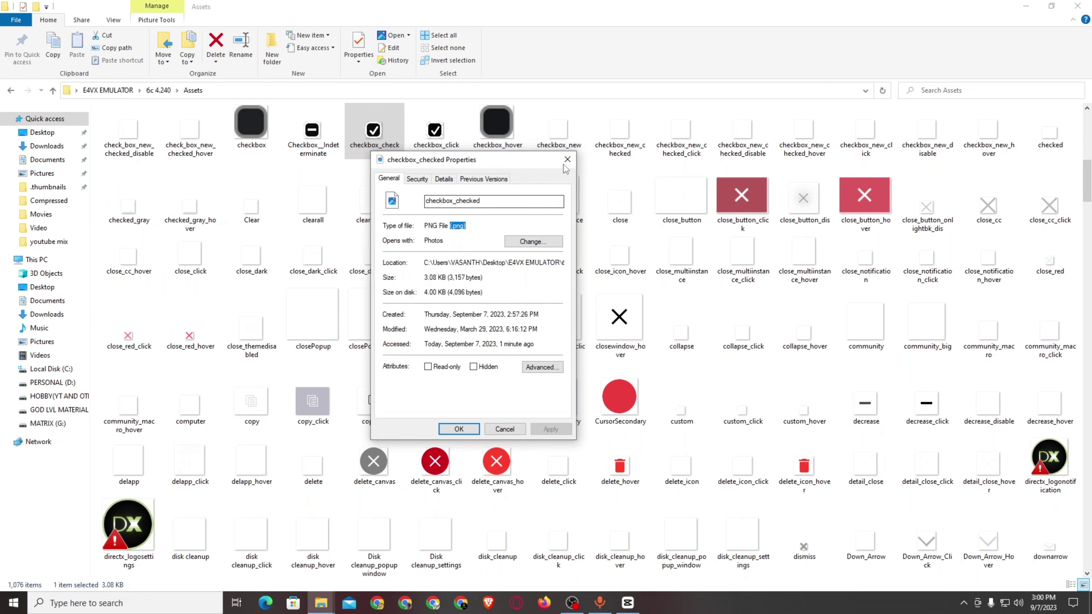
pyautogui.click(504, 429)
pyautogui.scroll(9, 494, 530)
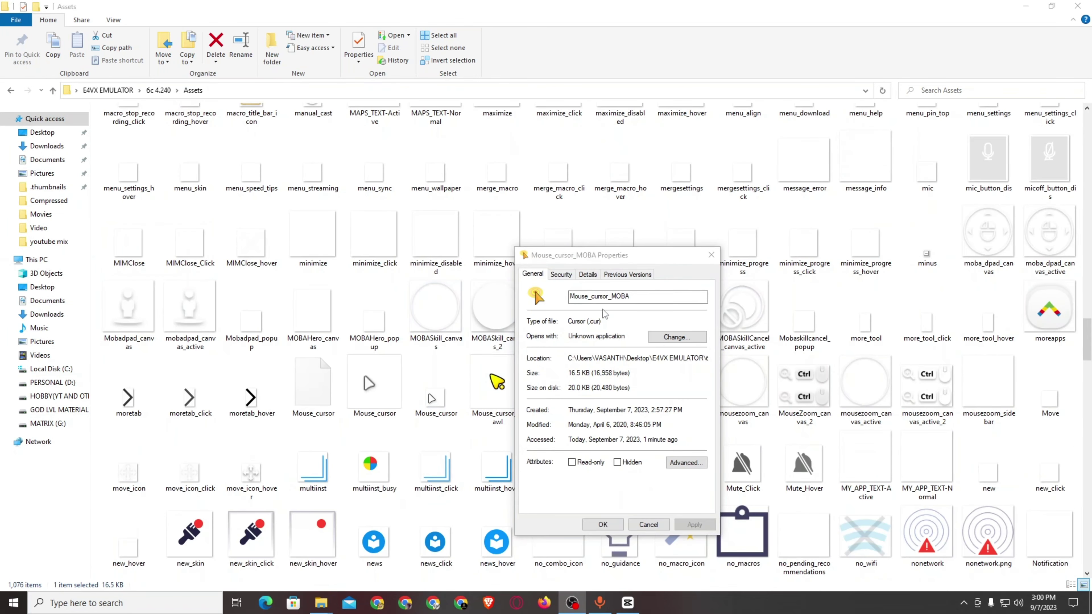
pyautogui.moveTo(587, 322); pyautogui.dragTo(602, 322)
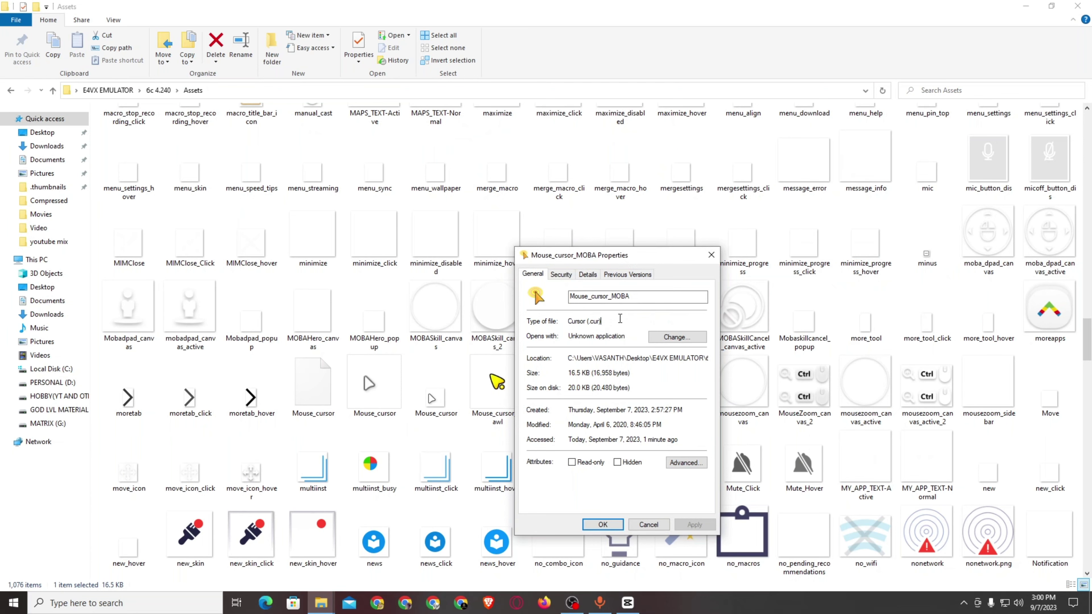
pyautogui.click(712, 254)
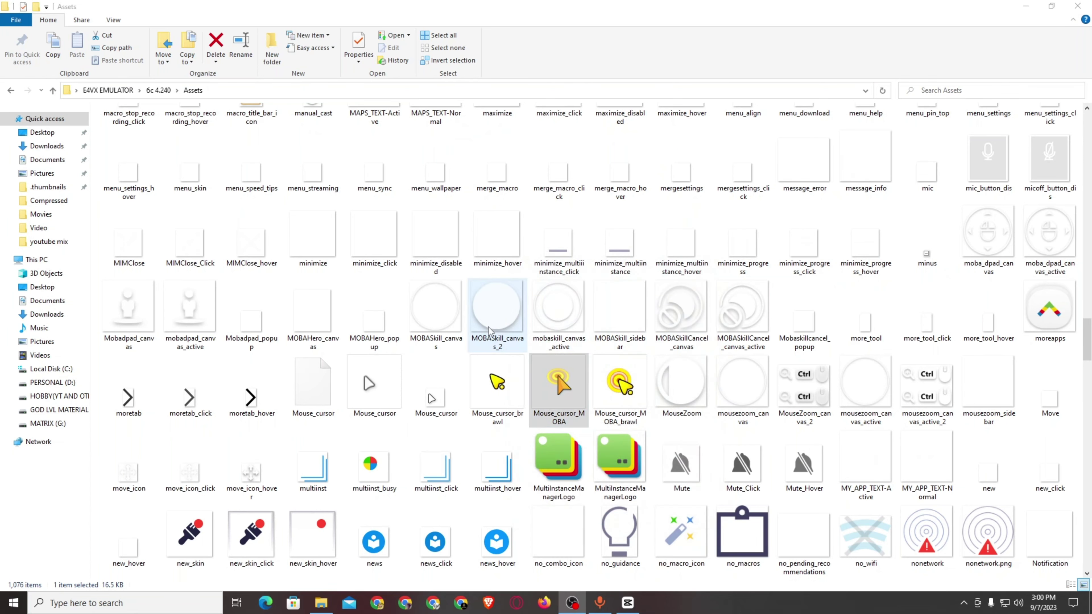
# Scroll through Assets and go back to the 6c 4.240 folder.
pyautogui.scroll(-4, 494, 402)
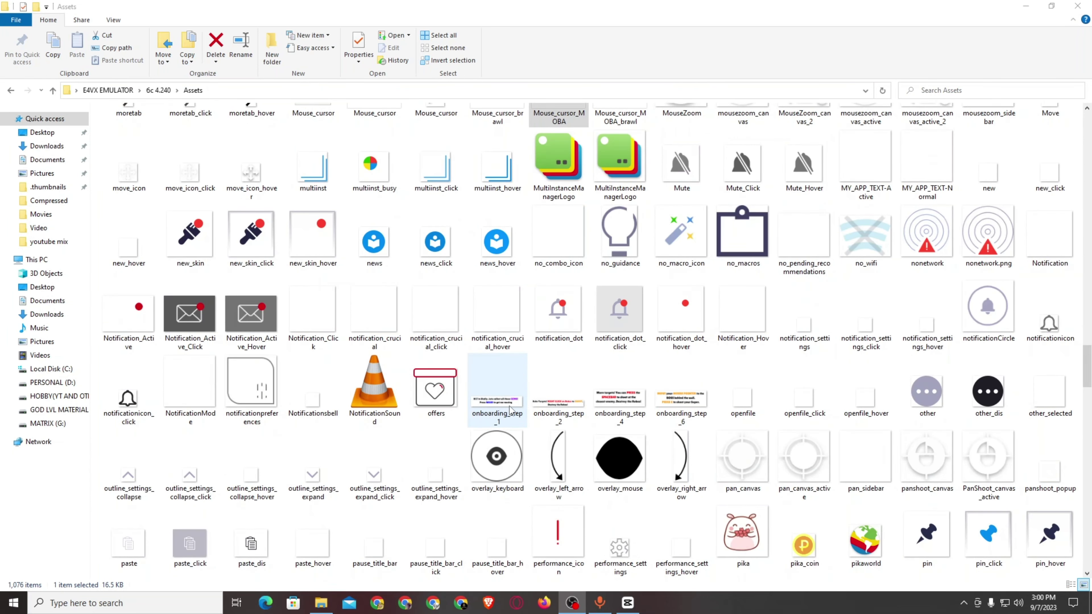
pyautogui.scroll(18, 511, 410)
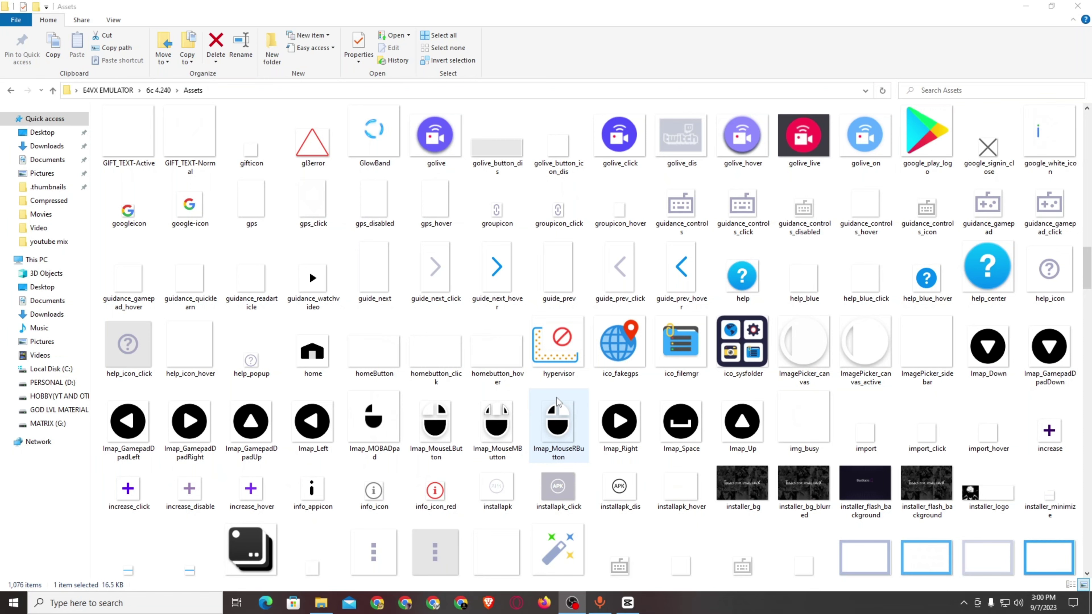
pyautogui.scroll(10, 556, 398)
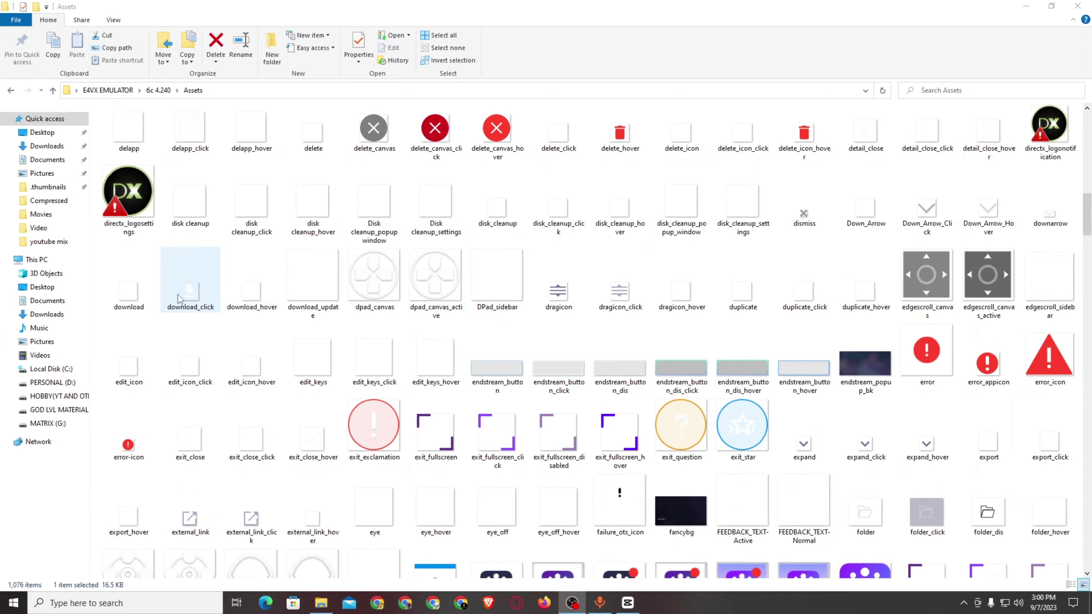
pyautogui.press('BackSpace')
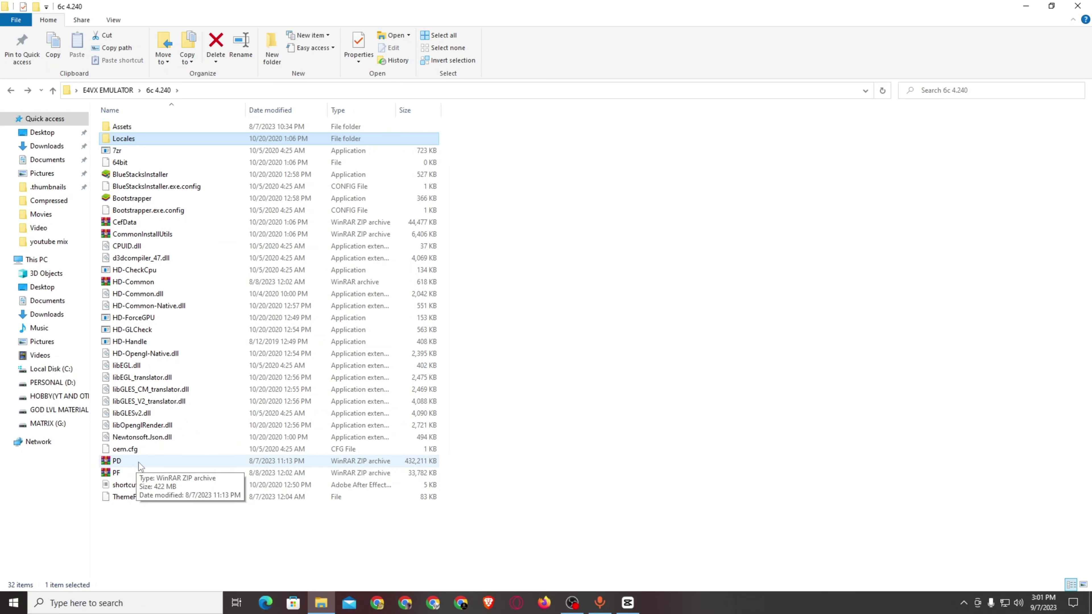
pyautogui.moveTo(191, 425)
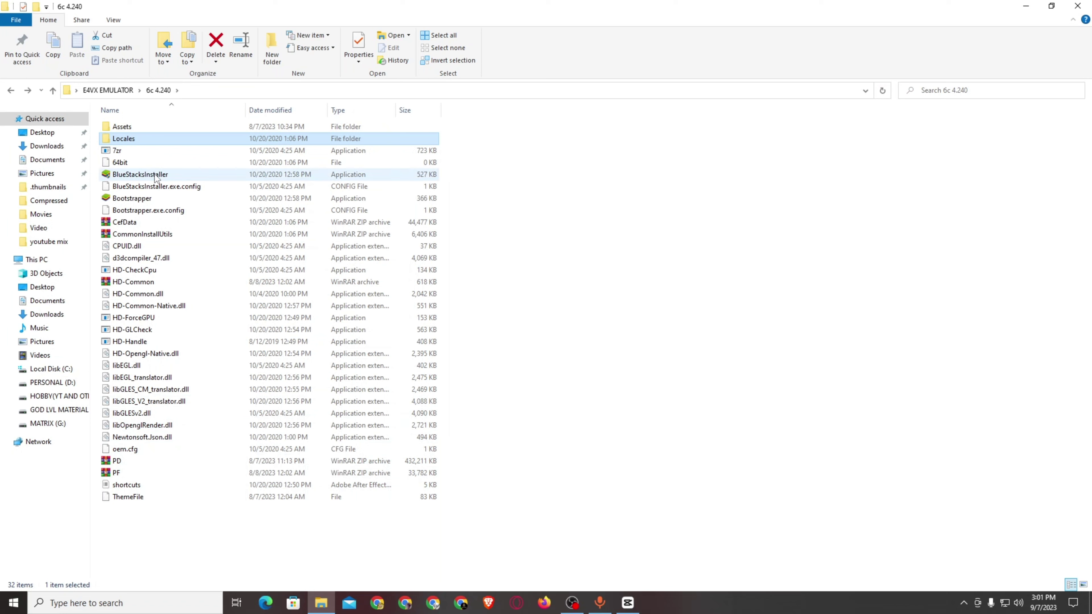
pyautogui.moveTo(149, 143)
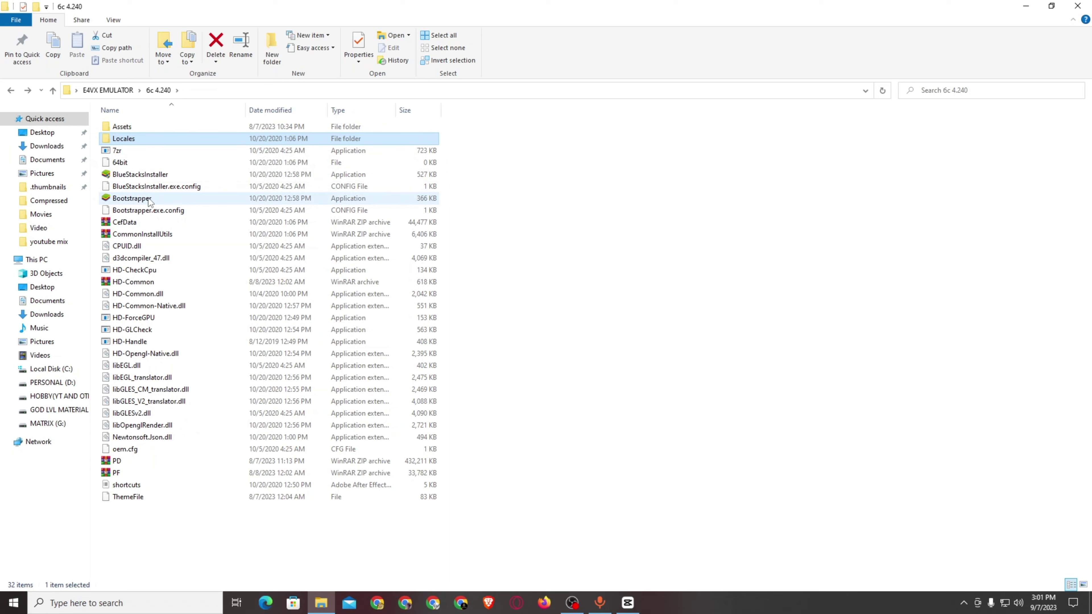
pyautogui.moveTo(147, 201)
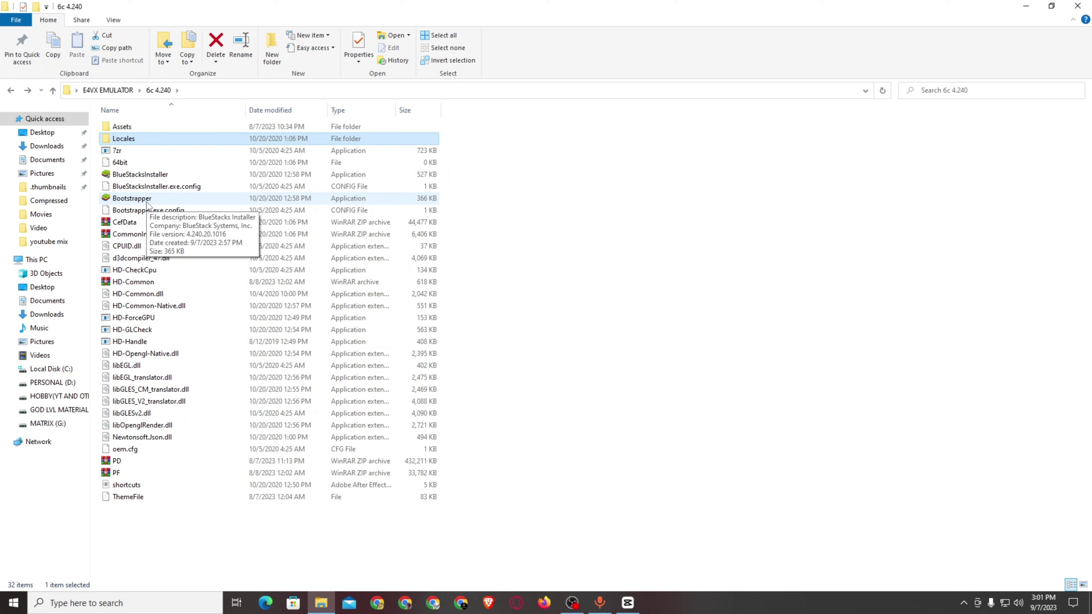
pyautogui.rightClick(159, 536)
pyautogui.click(190, 431)
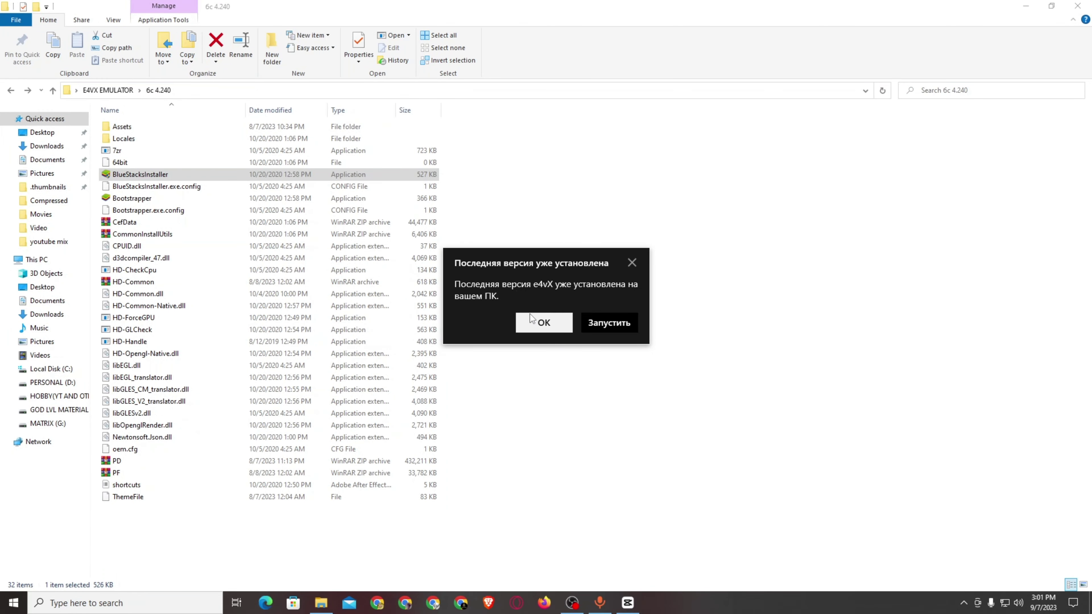
# Dismiss the already-installed notice and remove Firefox Private Browsing from Start's recently added list.
pyautogui.click(544, 323)
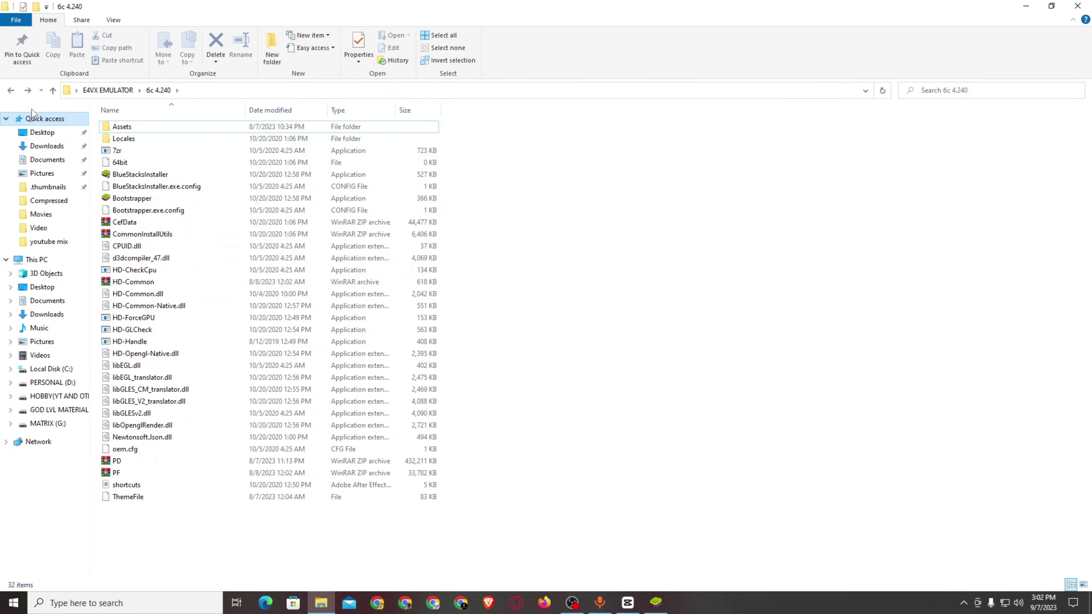
pyautogui.click(11, 91)
pyautogui.click(15, 604)
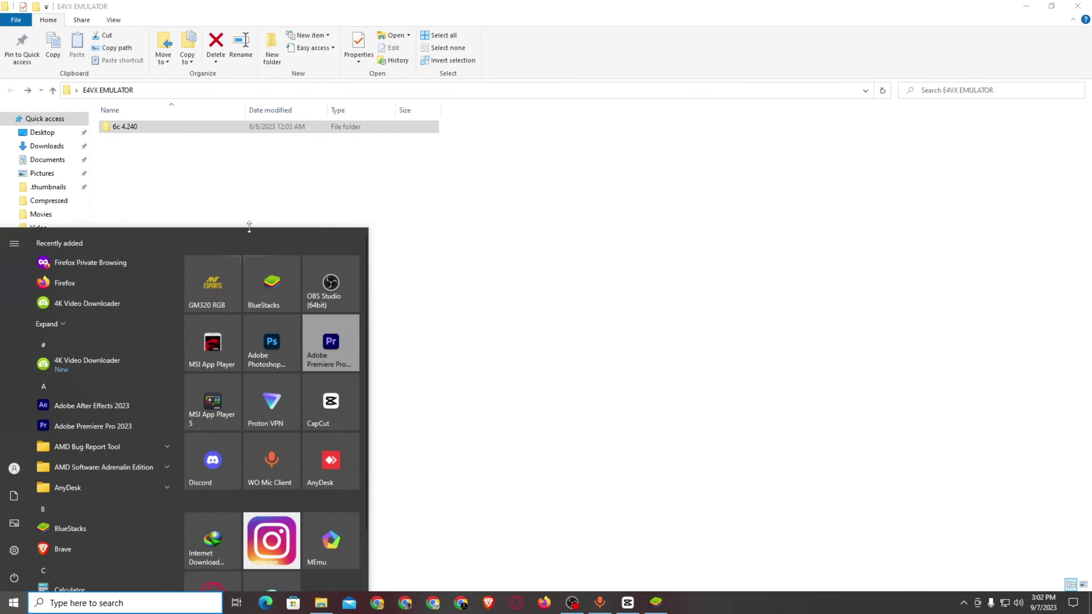
pyautogui.rightClick(93, 263)
pyautogui.moveTo(151, 289)
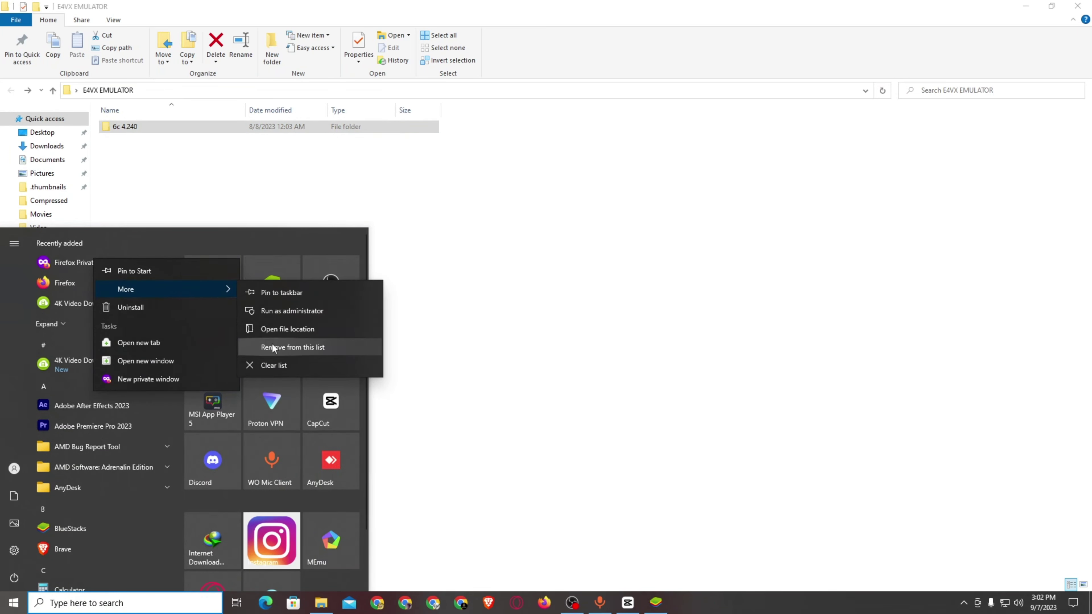
pyautogui.click(272, 347)
pyautogui.click(482, 282)
# Refresh the E4VX EMULATOR folder and open the 6c 4.240 folder.
pyautogui.rightClick(482, 282)
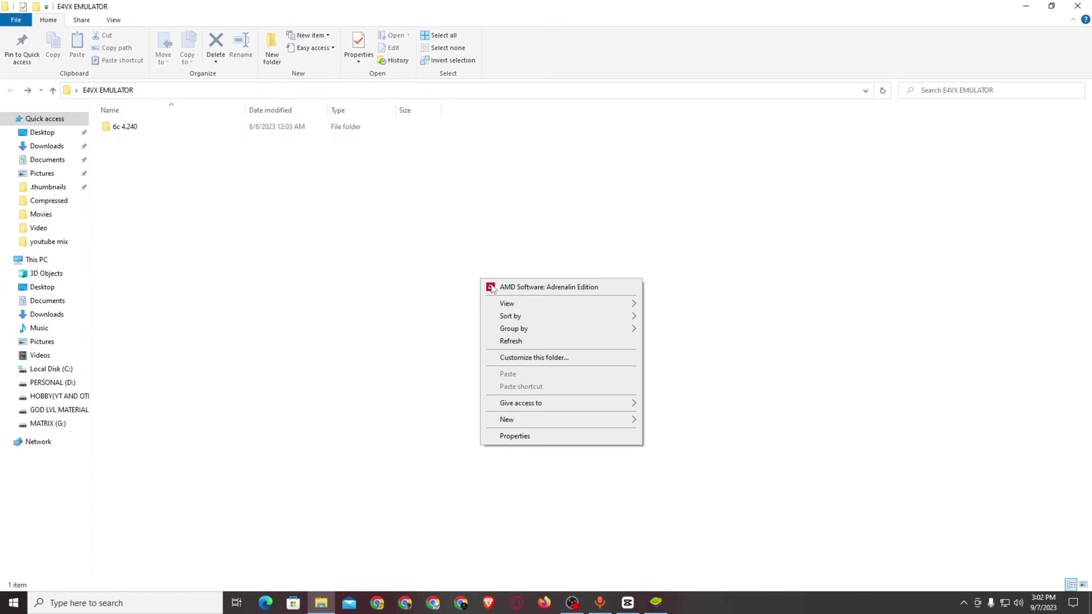
pyautogui.rightClick(522, 341)
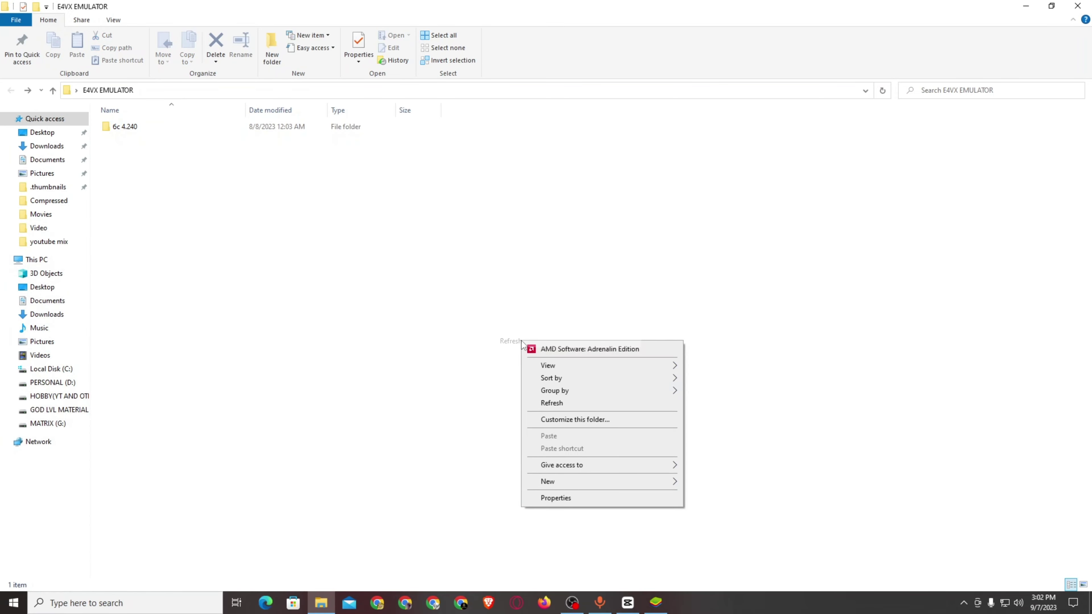
pyautogui.click(552, 403)
pyautogui.doubleClick(126, 128)
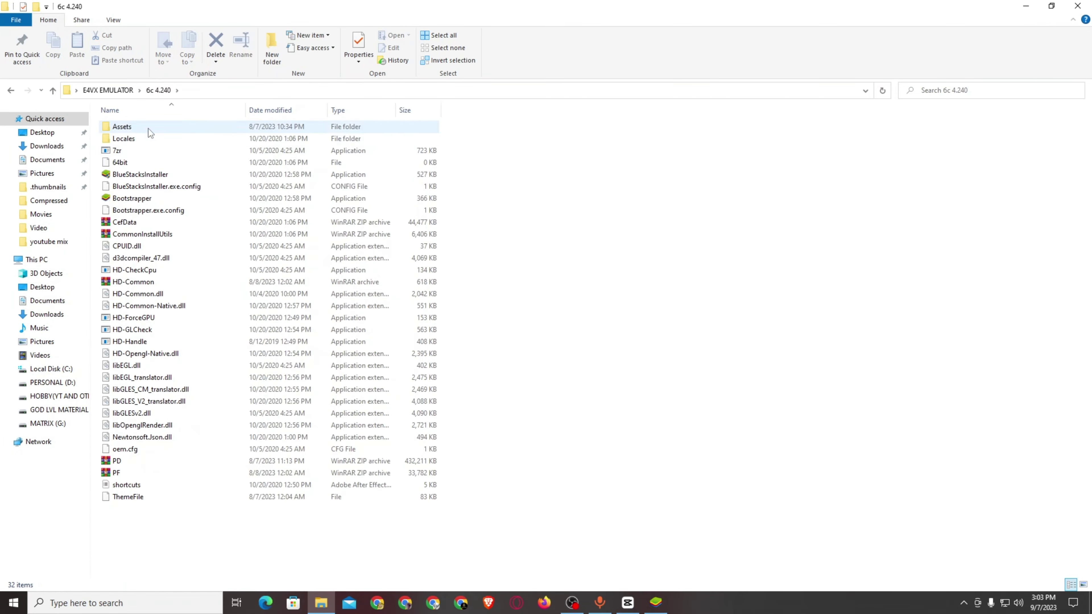
# Refresh the 6c 4.240 folder listing repeatedly.
pyautogui.rightClick(551, 350)
pyautogui.click(592, 412)
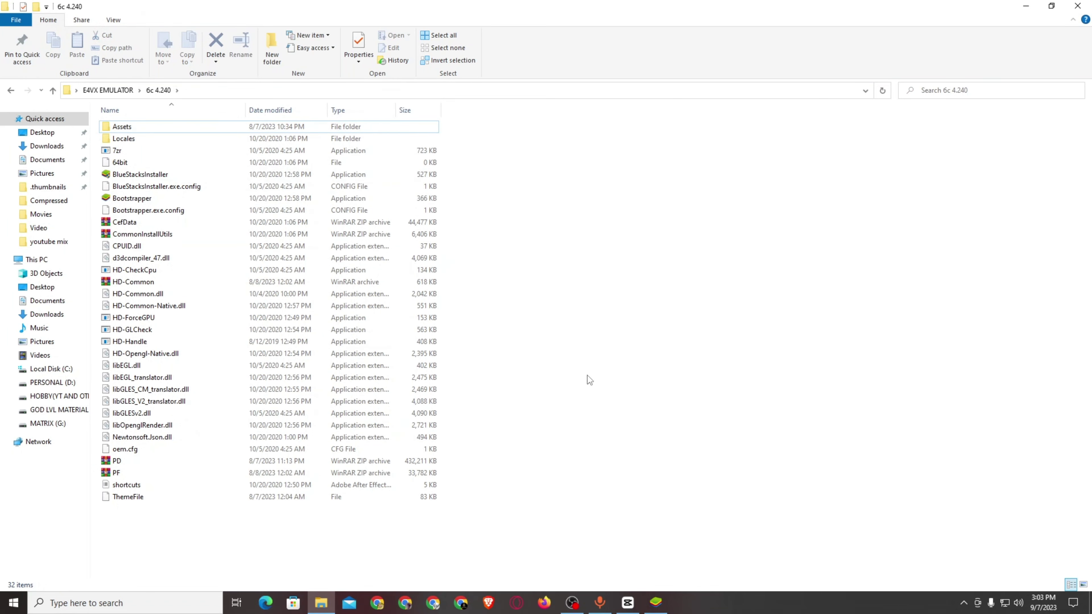
pyautogui.rightClick(583, 361)
pyautogui.click(622, 423)
pyautogui.rightClick(591, 410)
pyautogui.click(631, 474)
pyautogui.rightClick(597, 394)
pyautogui.click(626, 456)
pyautogui.rightClick(606, 407)
pyautogui.click(632, 470)
pyautogui.rightClick(625, 434)
pyautogui.click(648, 333)
# Return to the E4VX EMULATOR folder and refresh its listing repeatedly.
pyautogui.click(11, 91)
pyautogui.rightClick(191, 200)
pyautogui.rightClick(230, 246)
pyautogui.click(265, 308)
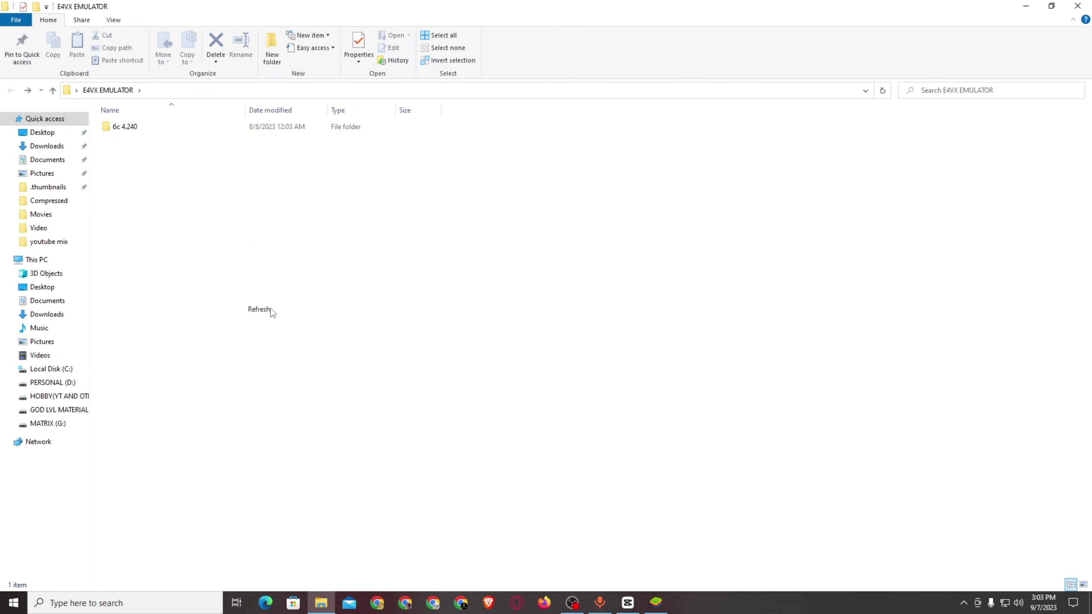
pyautogui.rightClick(248, 287)
pyautogui.click(289, 349)
pyautogui.rightClick(278, 332)
pyautogui.click(311, 394)
pyautogui.rightClick(297, 353)
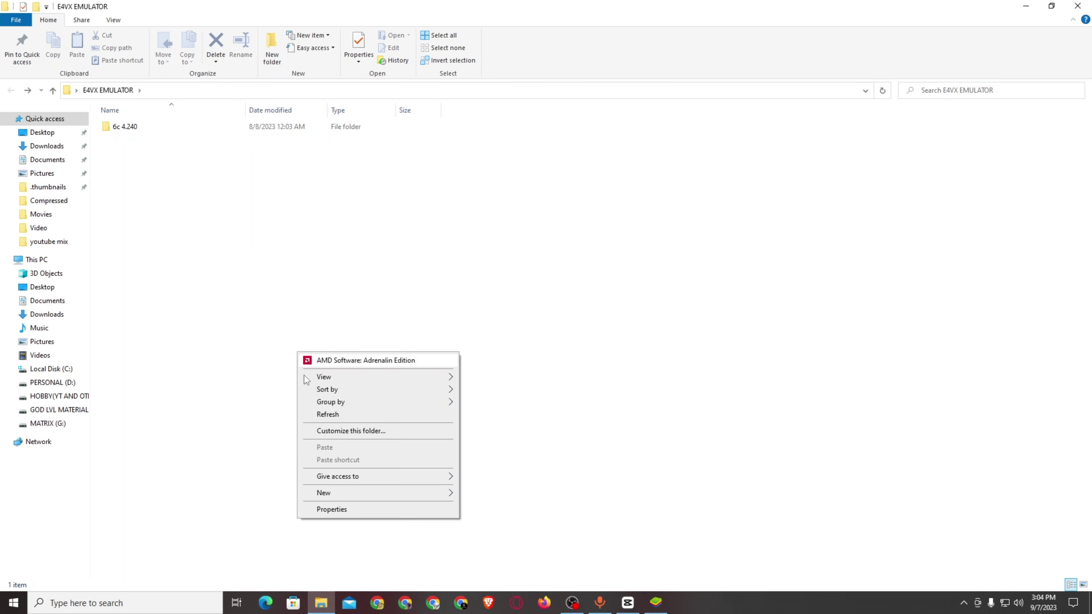
pyautogui.click(319, 414)
pyautogui.rightClick(294, 327)
pyautogui.click(331, 390)
pyautogui.rightClick(314, 338)
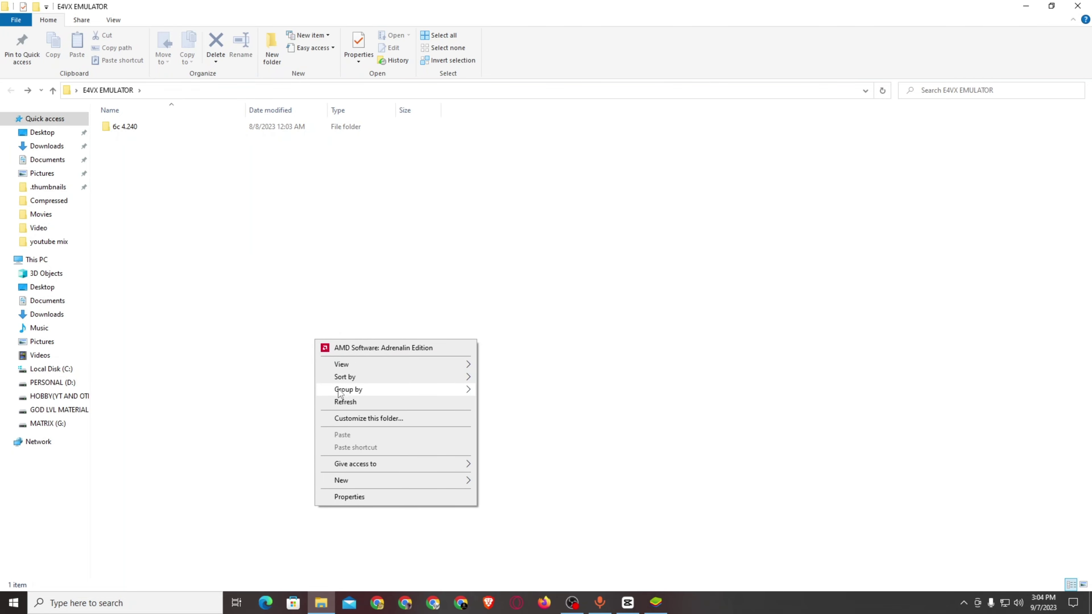
pyautogui.click(358, 401)
pyautogui.rightClick(331, 350)
pyautogui.click(369, 413)
pyautogui.rightClick(337, 339)
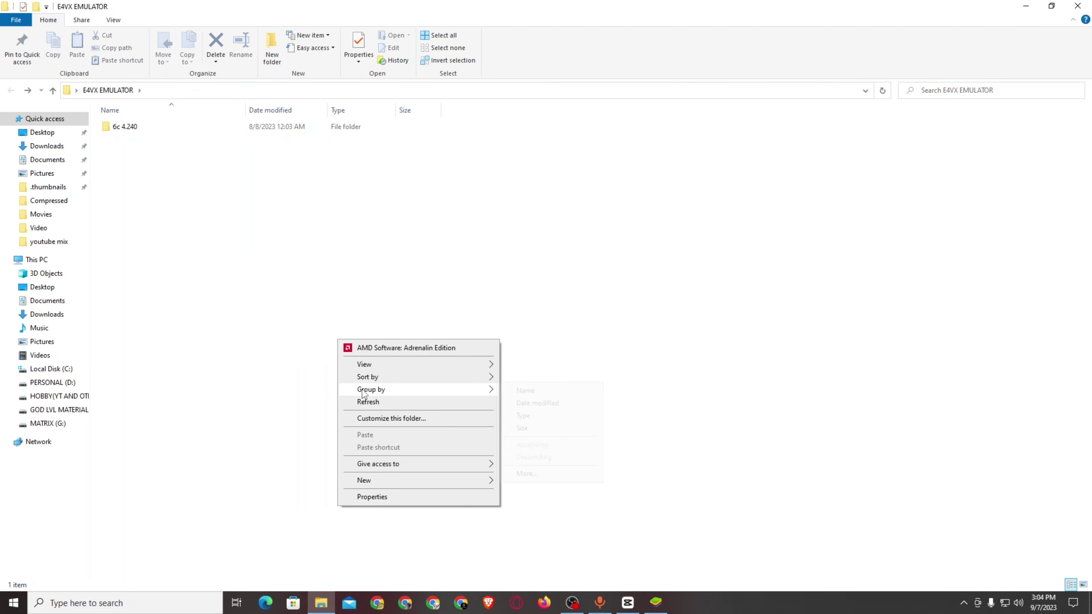
pyautogui.moveTo(363, 393)
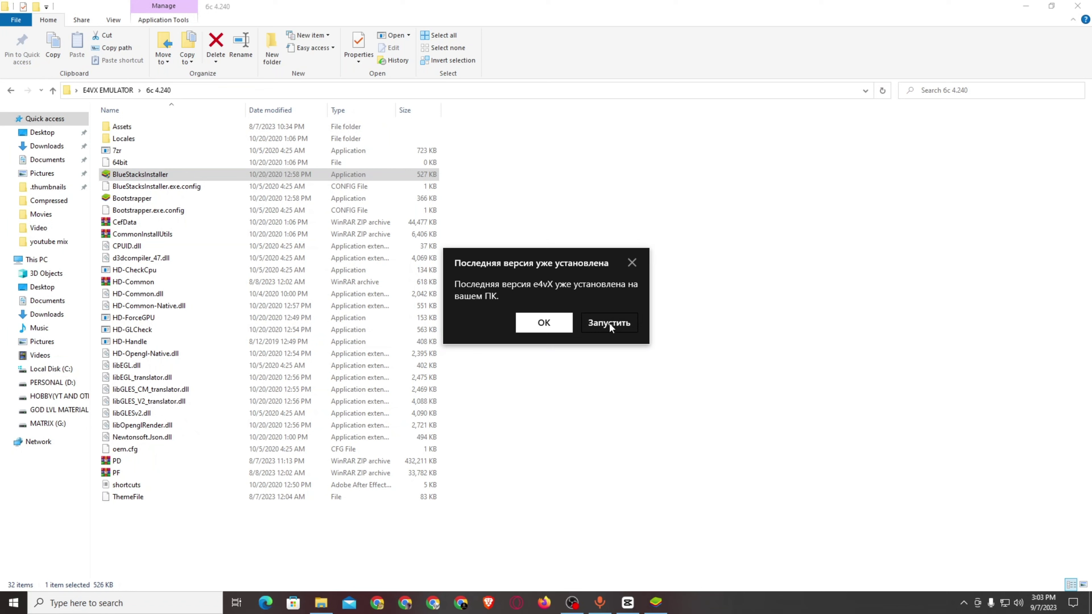
# Refresh the folder listing from its background context menu.
pyautogui.rightClick(338, 341)
pyautogui.moveTo(365, 390)
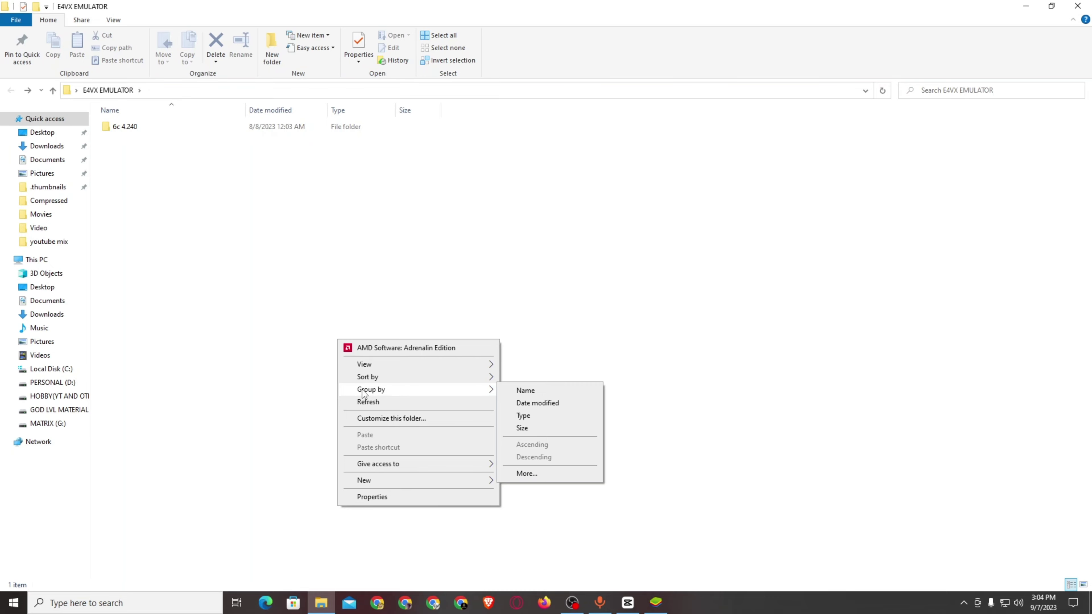
pyautogui.click(368, 402)
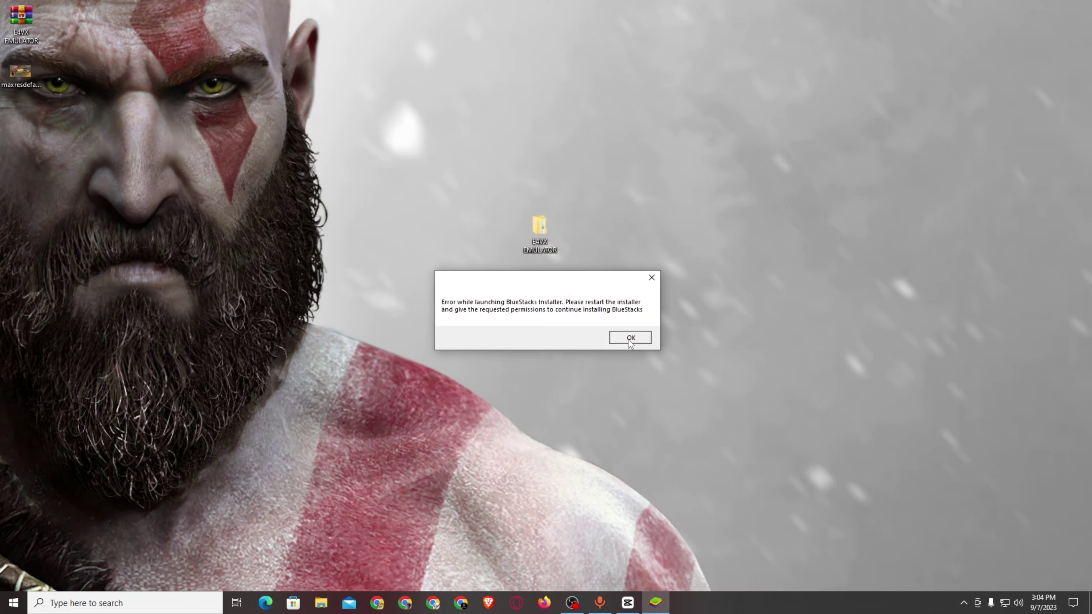
# Dismiss the installer launch error and move the Free Fire APK icon higher on the desktop.
pyautogui.click(628, 337)
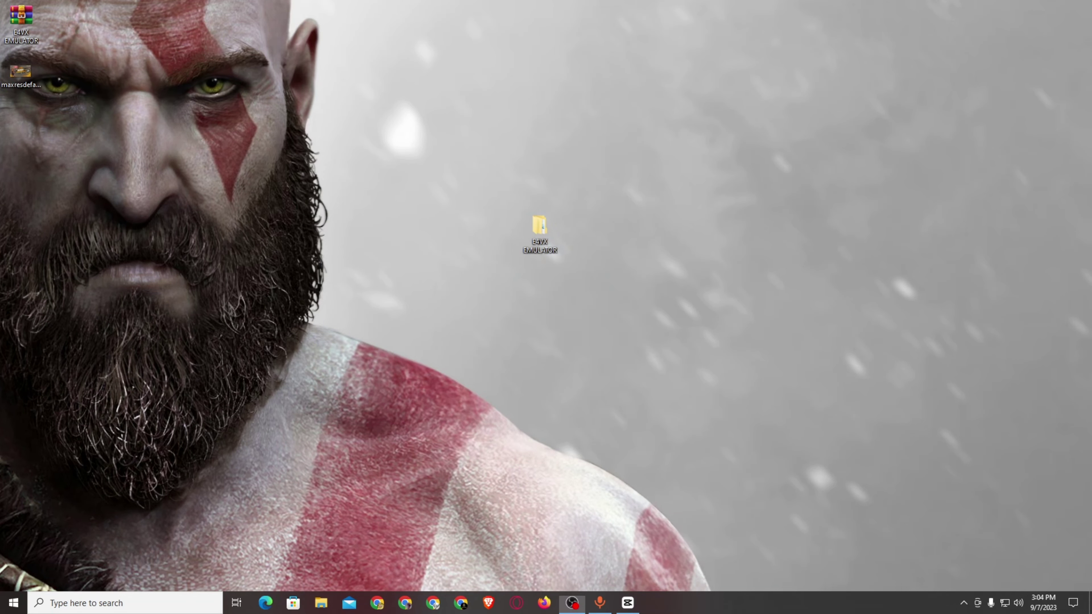
pyautogui.moveTo(377, 308); pyautogui.dragTo(360, 177)
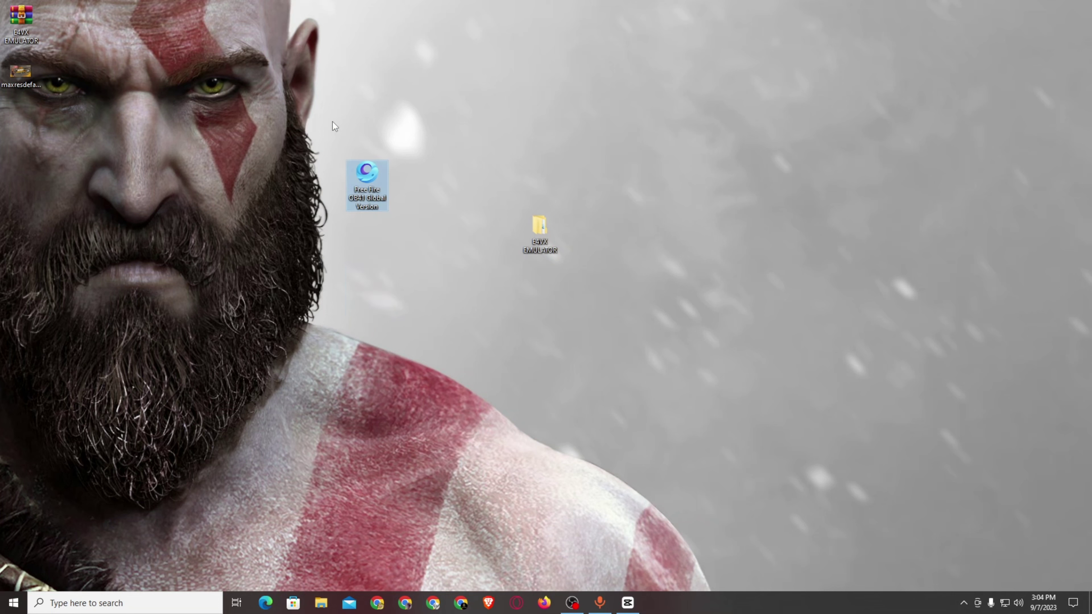
pyautogui.rightClick(353, 180)
pyautogui.click(291, 203)
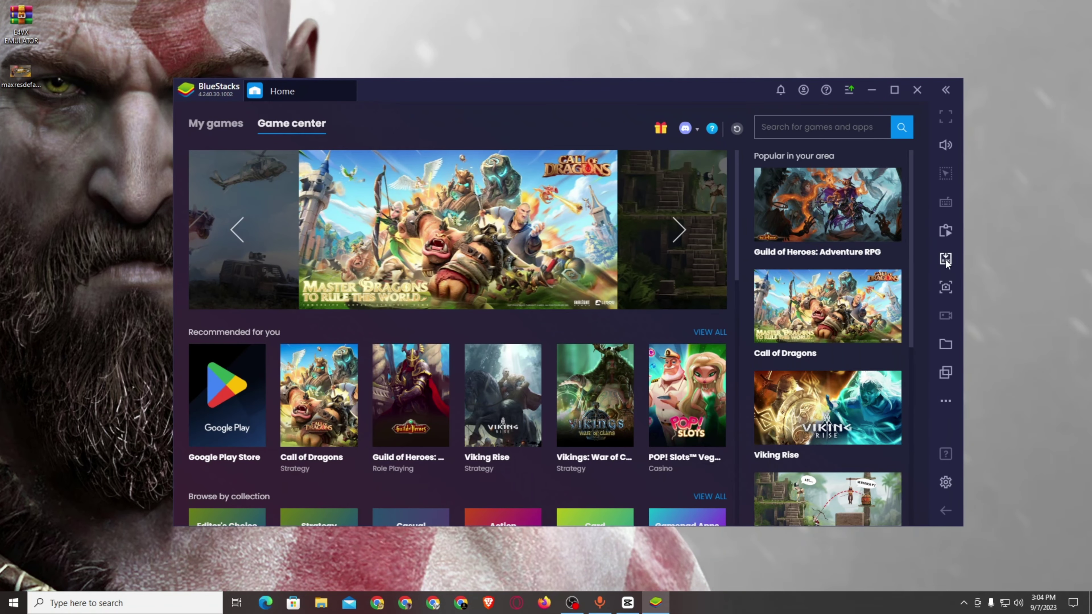
# Load the Free Fire OB41 Global Version APK through BlueStacks' Install APK.
pyautogui.click(945, 258)
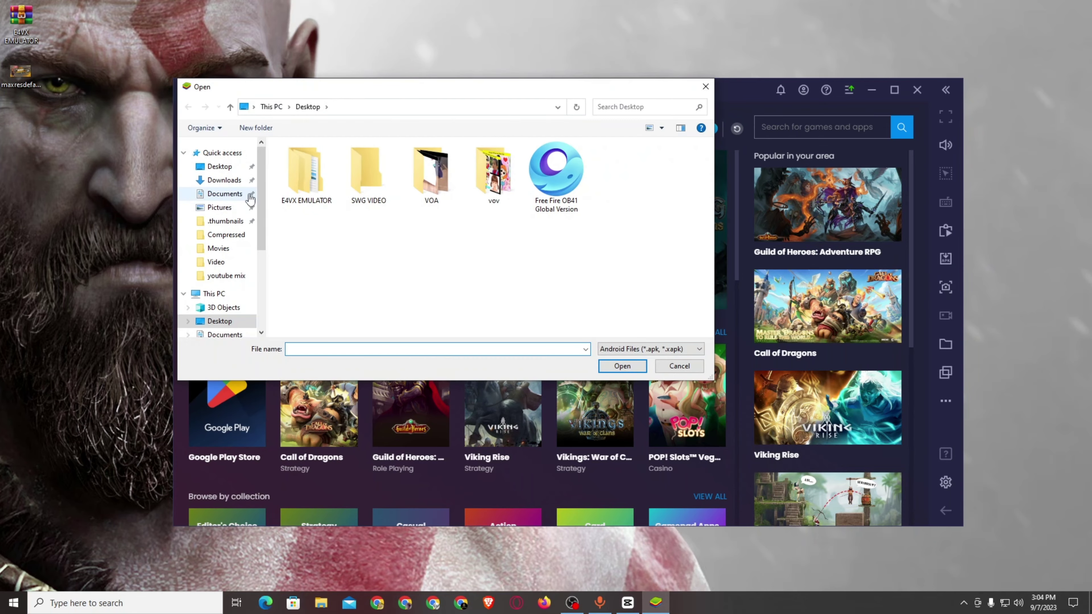
pyautogui.click(556, 172)
pyautogui.click(632, 366)
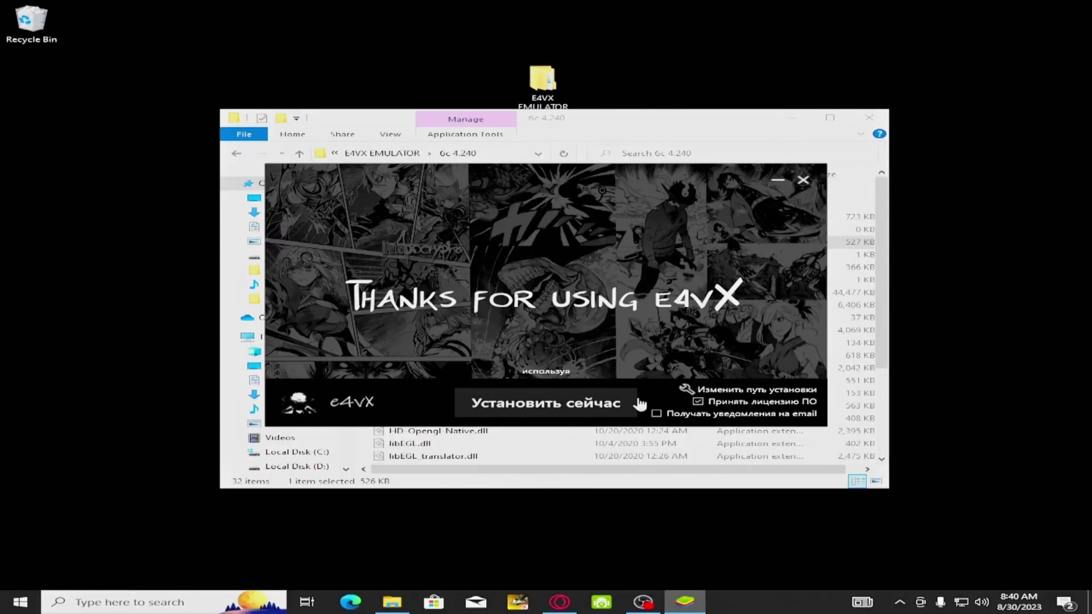
# Install e4vX to the default C:\ProgramData\BlueStacks path and launch it when finished.
pyautogui.click(766, 387)
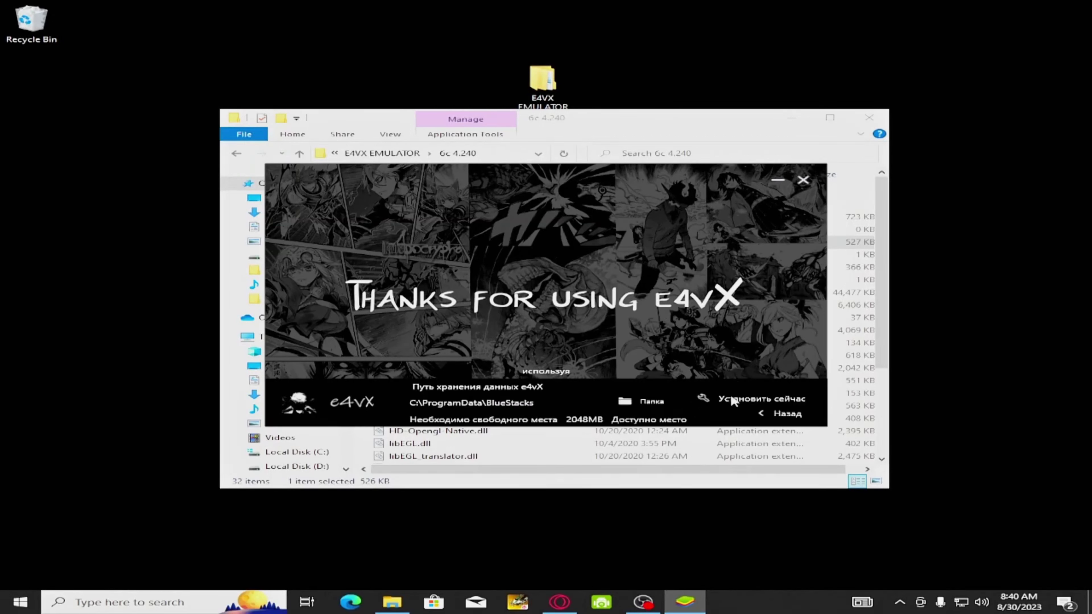
pyautogui.click(791, 411)
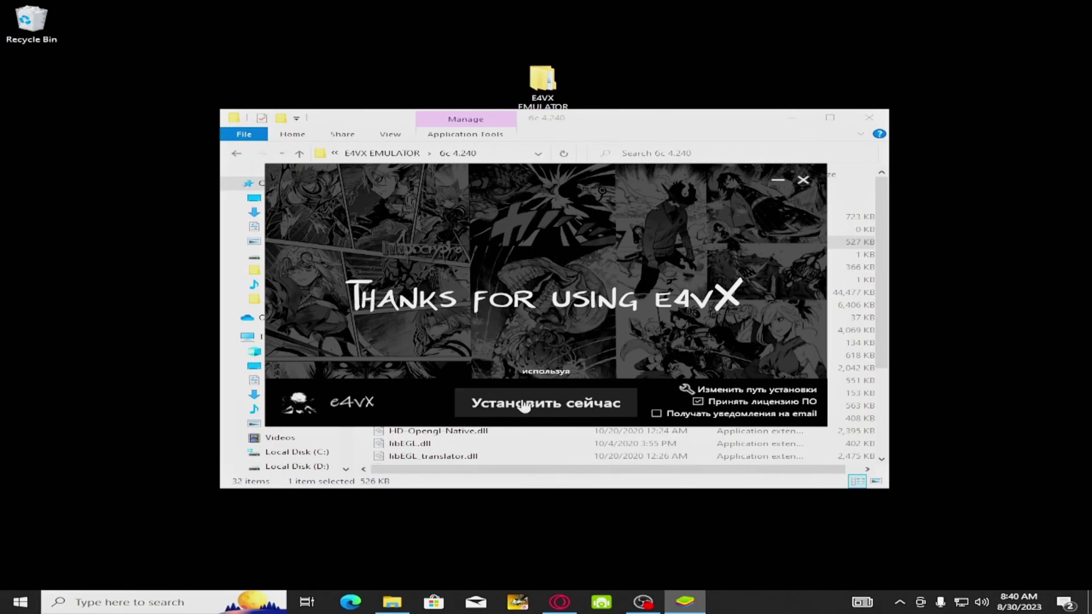
pyautogui.click(559, 411)
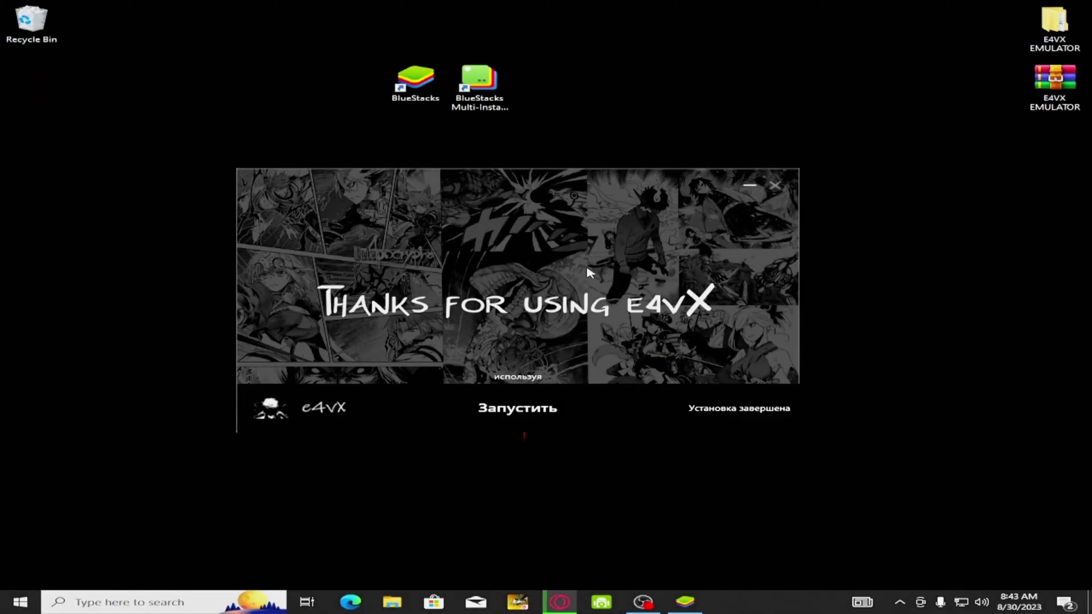
pyautogui.click(518, 409)
# Refresh the desktop and select the BlueStacks shortcut.
pyautogui.rightClick(653, 2)
pyautogui.click(755, 36)
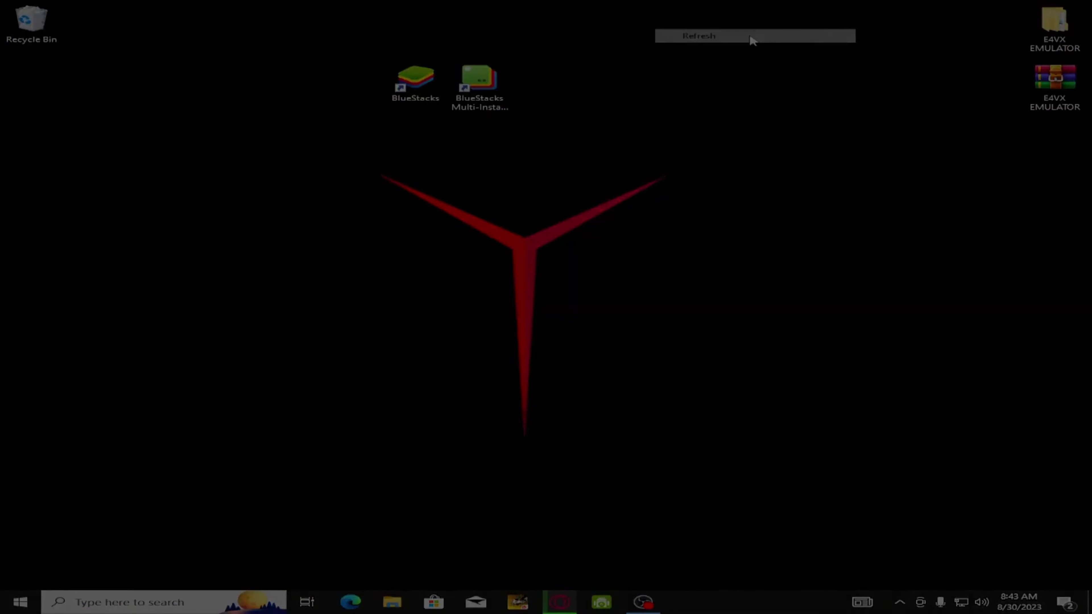
pyautogui.rightClick(379, 2)
pyautogui.click(457, 36)
pyautogui.moveTo(368, 24); pyautogui.dragTo(565, 121)
pyautogui.moveTo(320, 34); pyautogui.dragTo(543, 114)
pyautogui.moveTo(258, 34); pyautogui.dragTo(507, 119)
pyautogui.click(402, 77)
# Set the BlueStacks shortcut to override high-DPI scaling with System (Enhanced) for all users.
pyautogui.rightClick(399, 74)
pyautogui.click(457, 362)
pyautogui.click(650, 120)
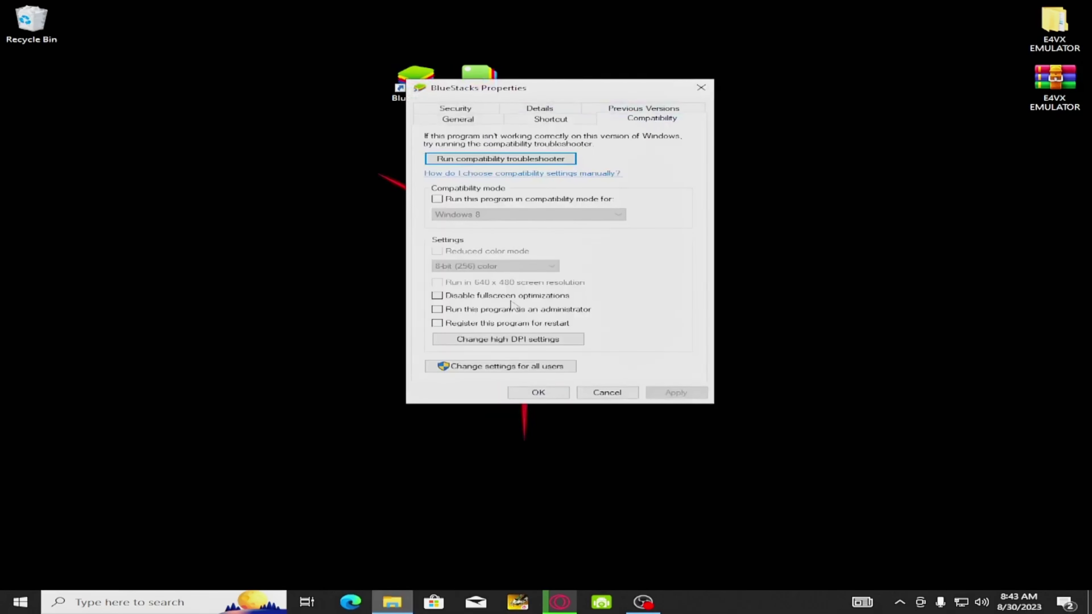
pyautogui.click(477, 369)
pyautogui.click(552, 367)
pyautogui.click(550, 377)
pyautogui.click(555, 392)
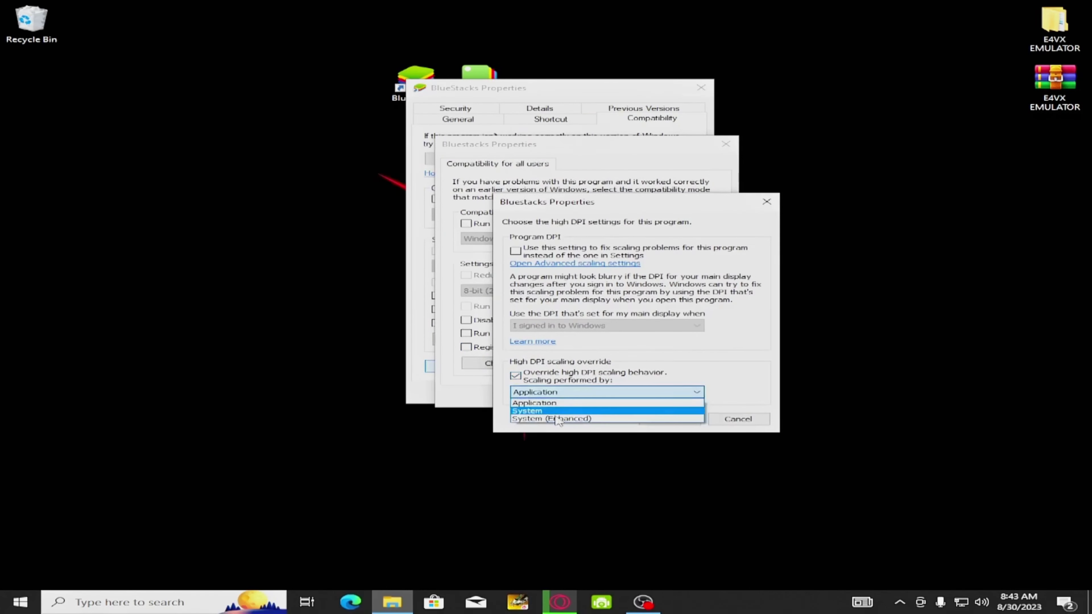
pyautogui.click(554, 423)
pyautogui.click(669, 419)
pyautogui.click(564, 396)
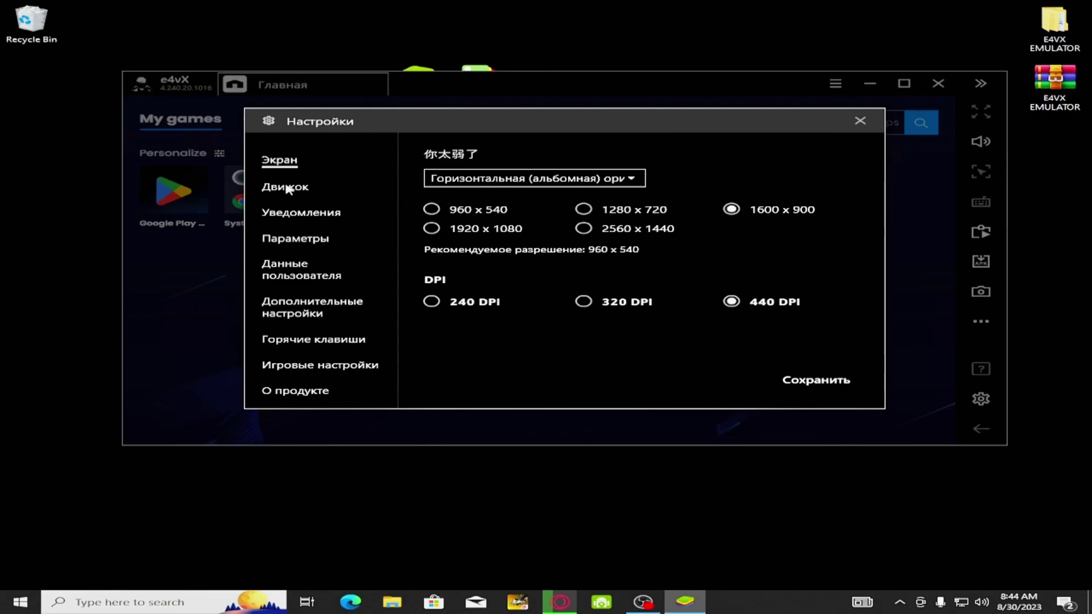
# On the Движок engine page, set the RAM allocation to 9080 MB.
pyautogui.click(287, 186)
pyautogui.scroll(-3, 591, 279)
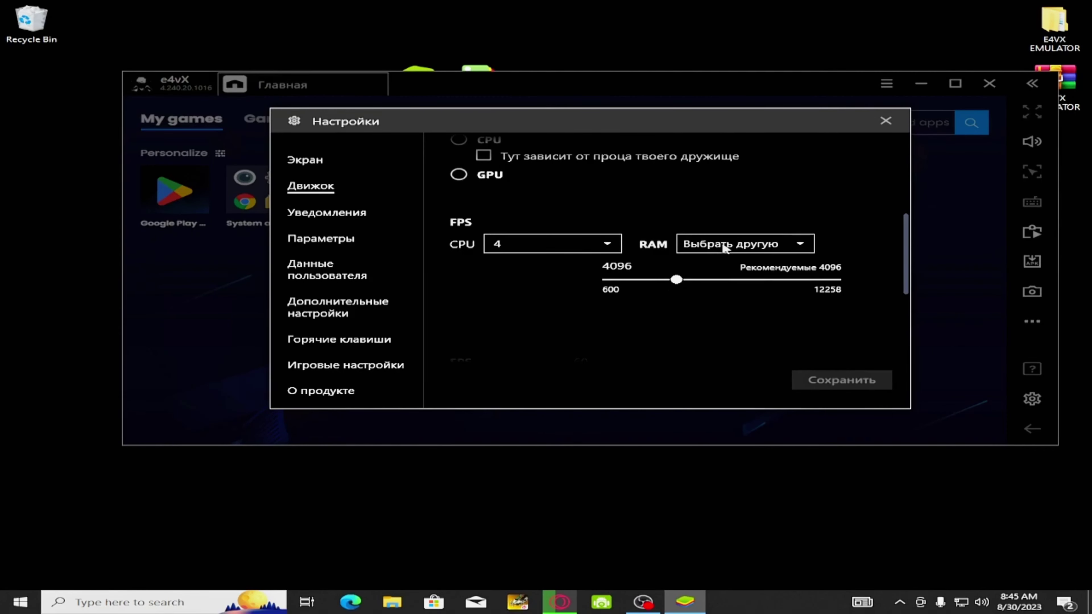
pyautogui.moveTo(678, 281); pyautogui.dragTo(836, 280)
pyautogui.scroll(-2, 837, 258)
pyautogui.moveTo(842, 222); pyautogui.dragTo(773, 193)
# Set the CPU to Выбрать другую with 4 cores.
pyautogui.click(527, 166)
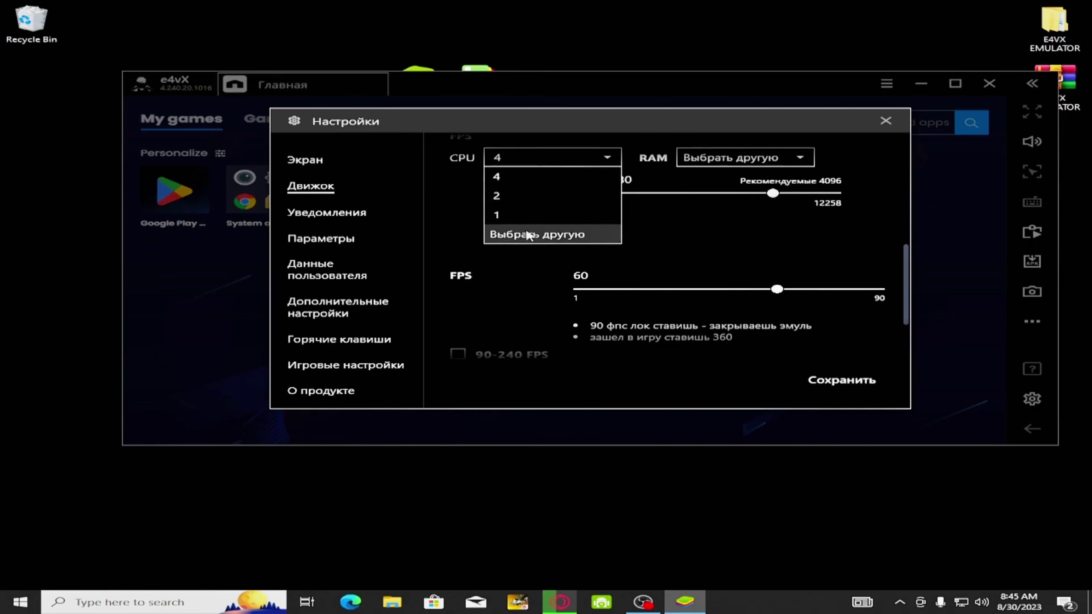
pyautogui.click(524, 234)
pyautogui.click(565, 191)
pyautogui.click(565, 193)
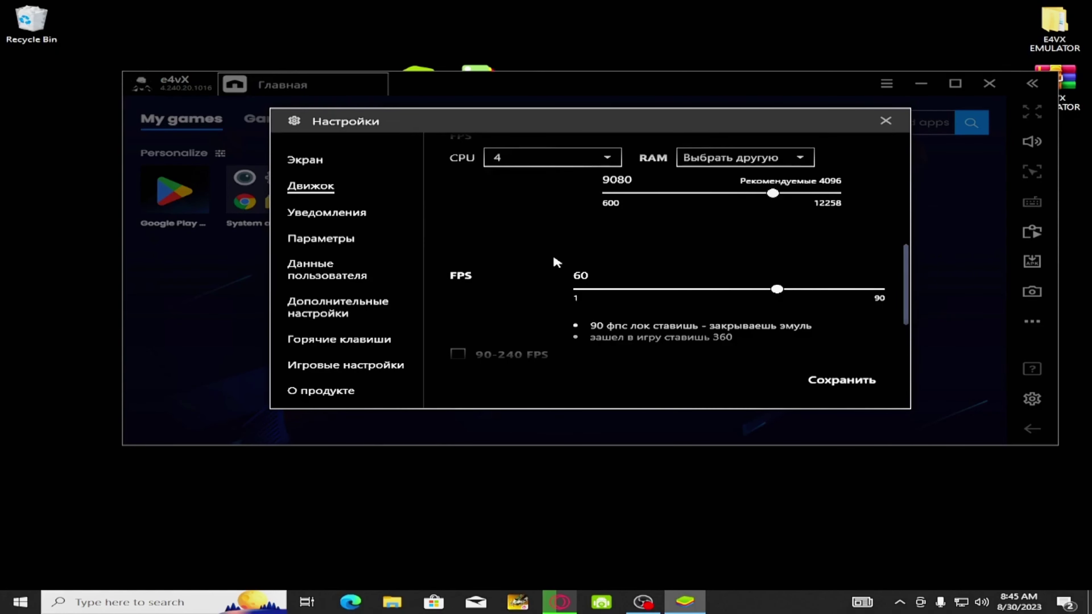
# Enable 90-240 FPS, set the frame rate limit to 86 FPS, and save with Сохранить.
pyautogui.click(458, 353)
pyautogui.scroll(-2, 471, 283)
pyautogui.scroll(1, 627, 242)
pyautogui.moveTo(628, 237); pyautogui.dragTo(655, 246)
pyautogui.click(821, 381)
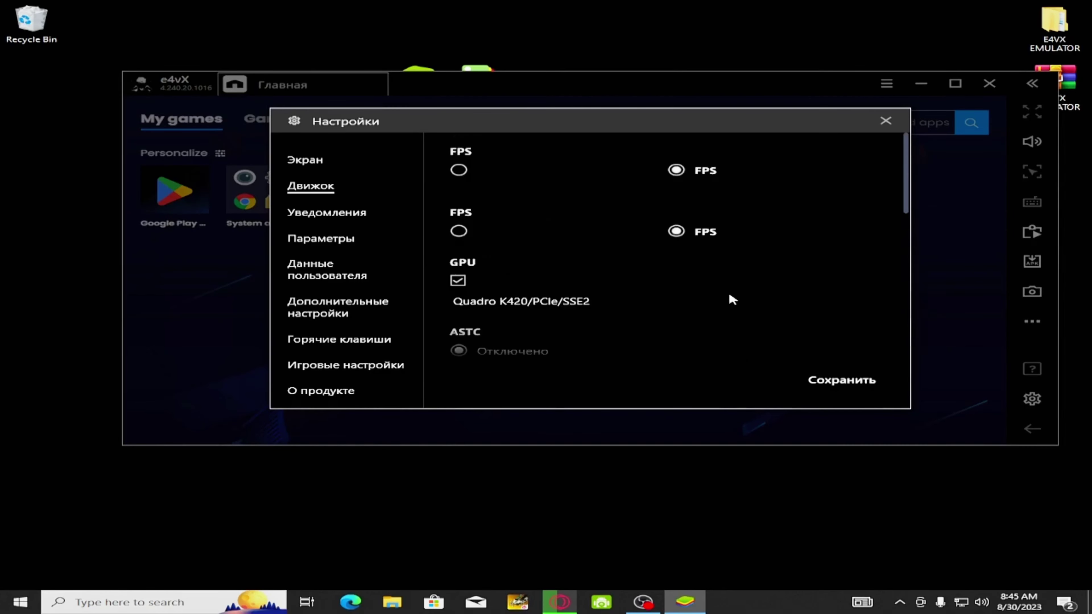